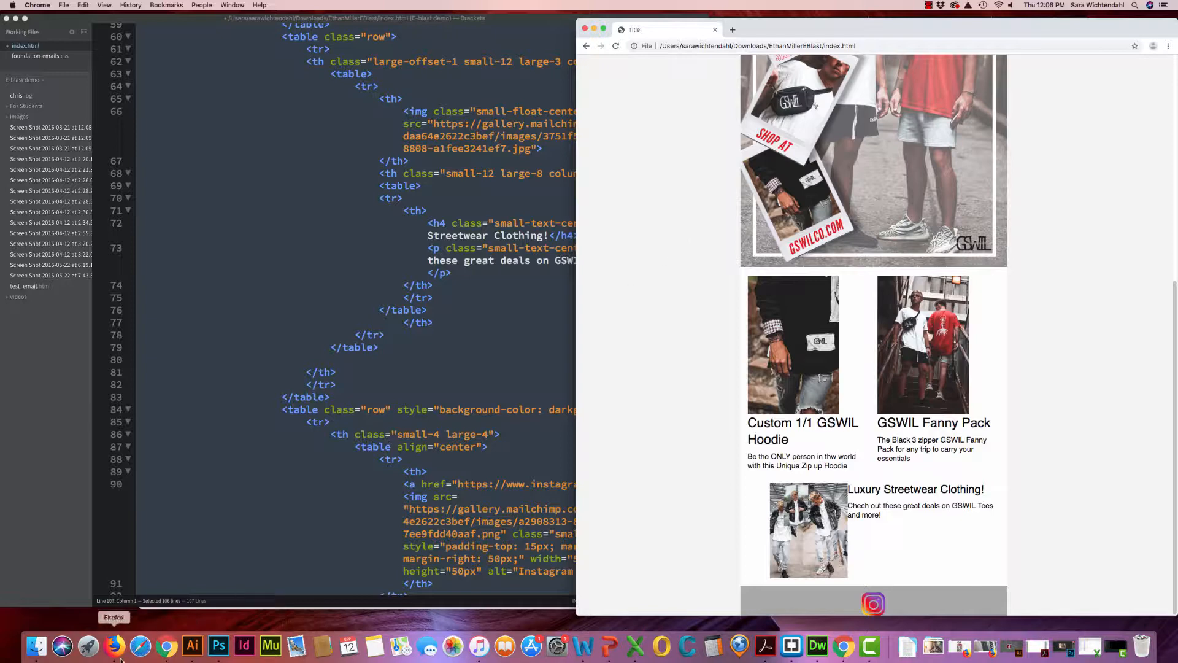
Switch to Firefox and start a new Mailchimp template, checking the Code your own options before returning to the Layouts choices
click(115, 645)
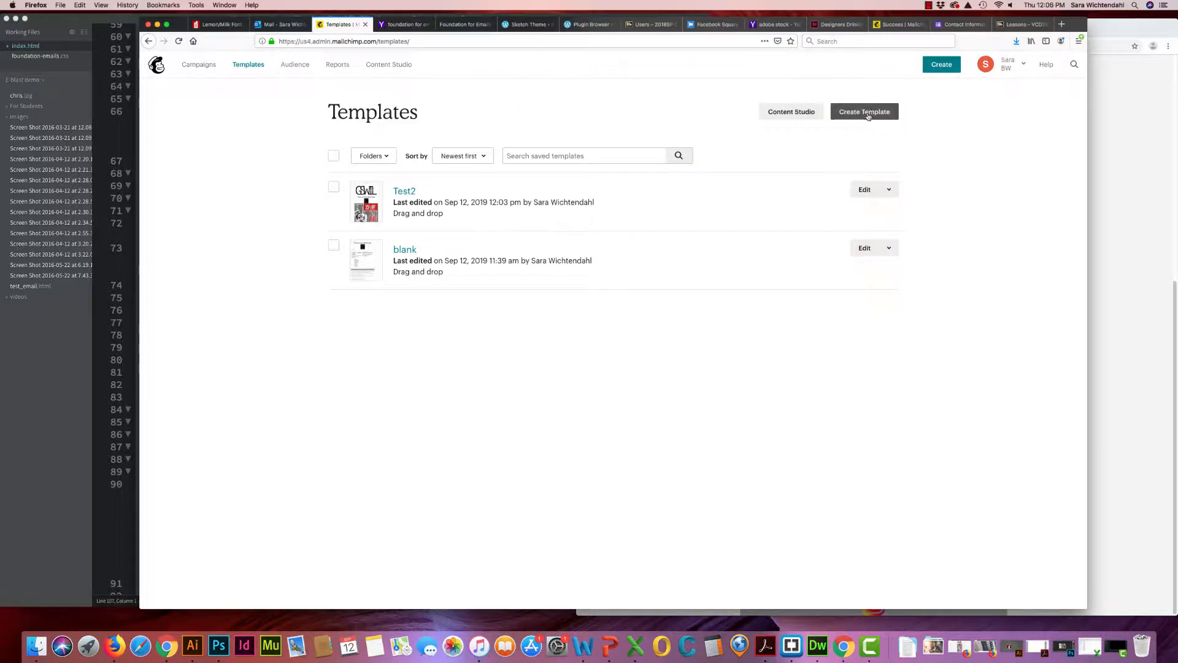
click(866, 114)
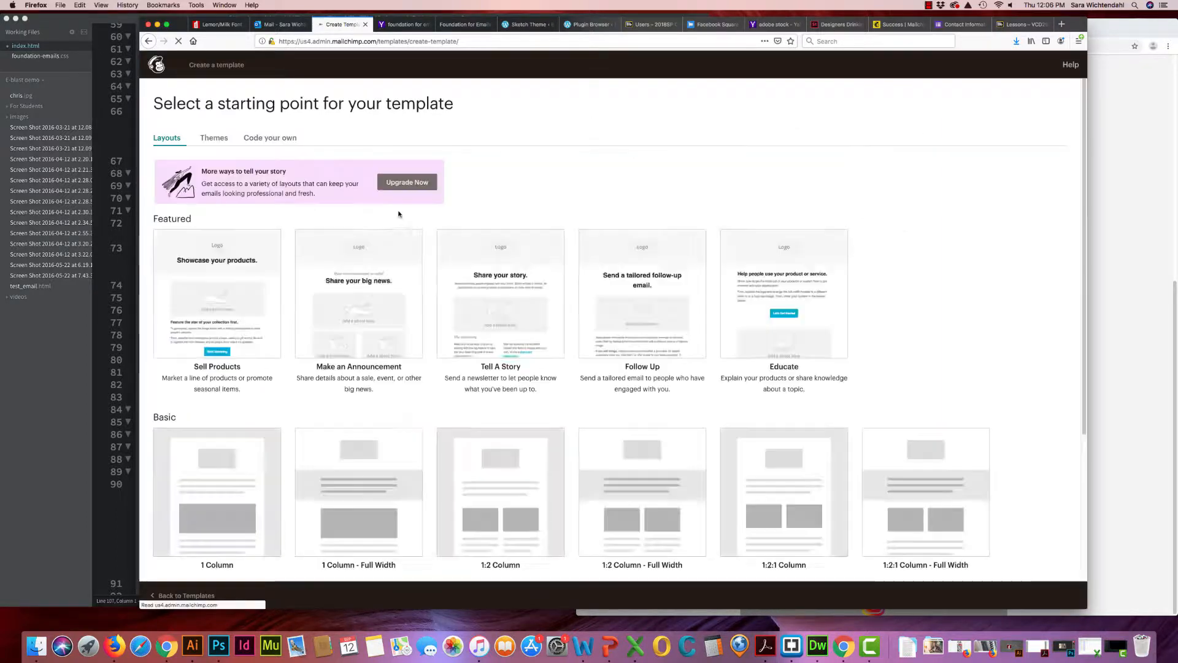
click(258, 138)
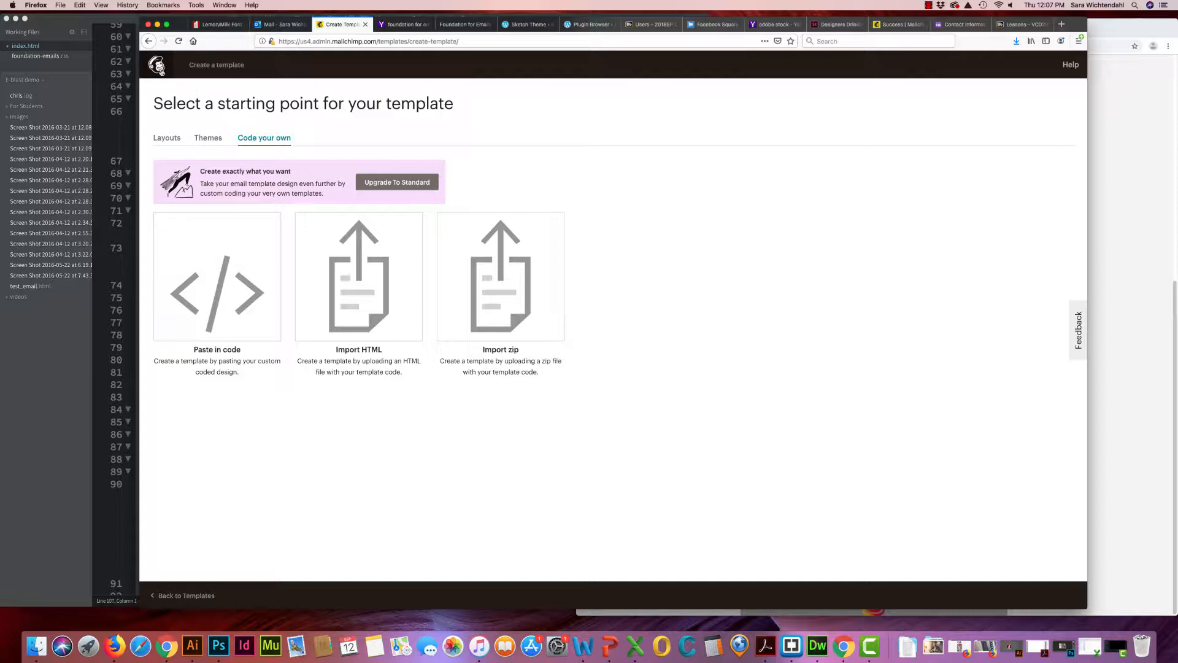
click(168, 136)
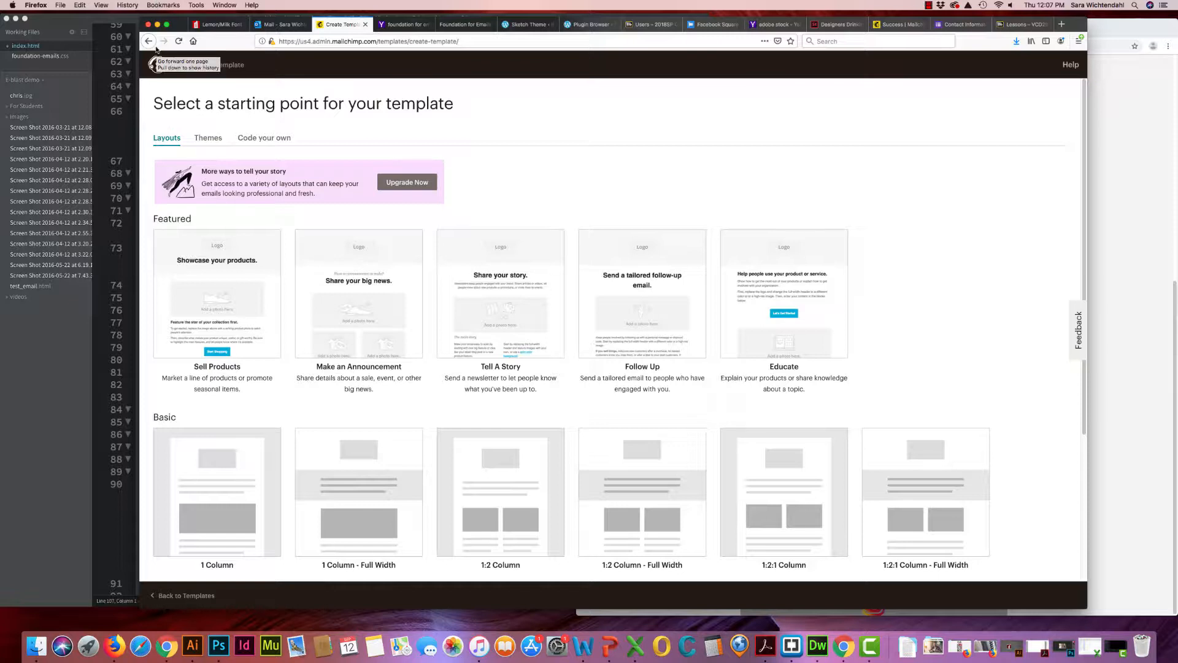
click(115, 22)
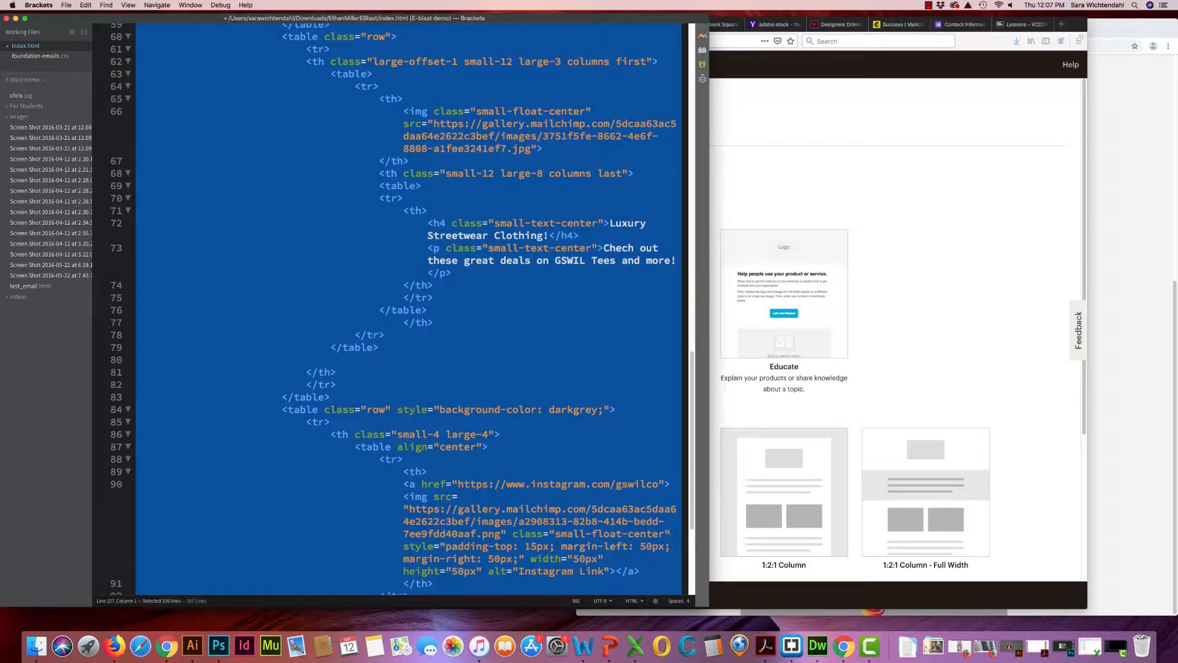
click(764, 172)
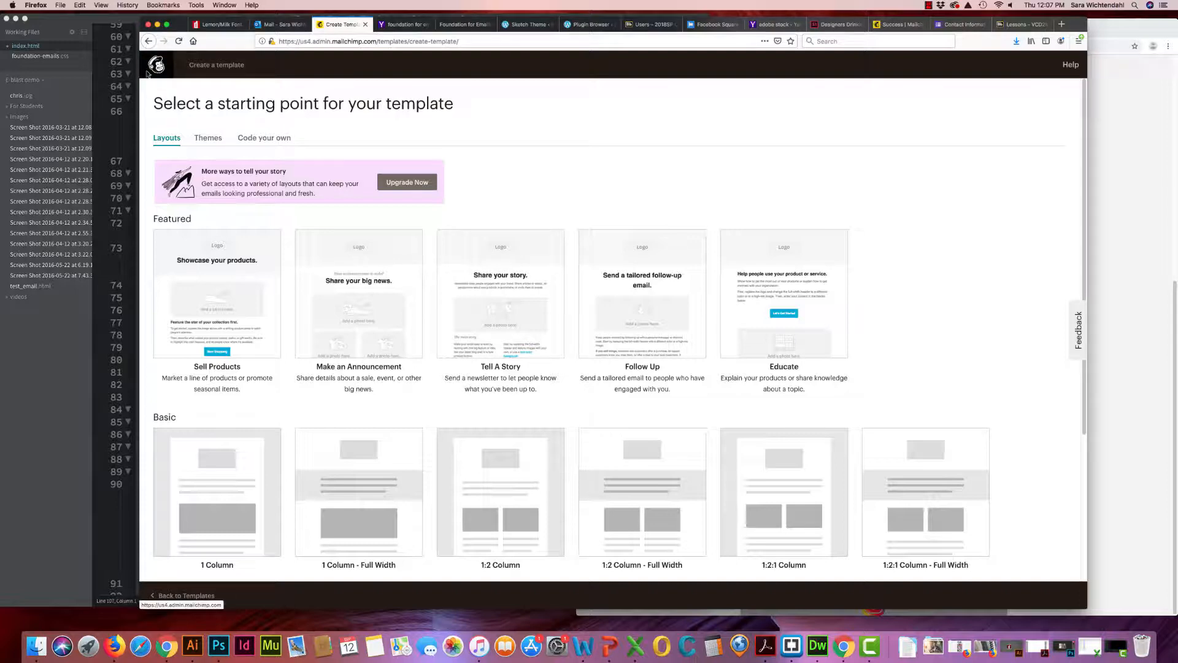
click(107, 22)
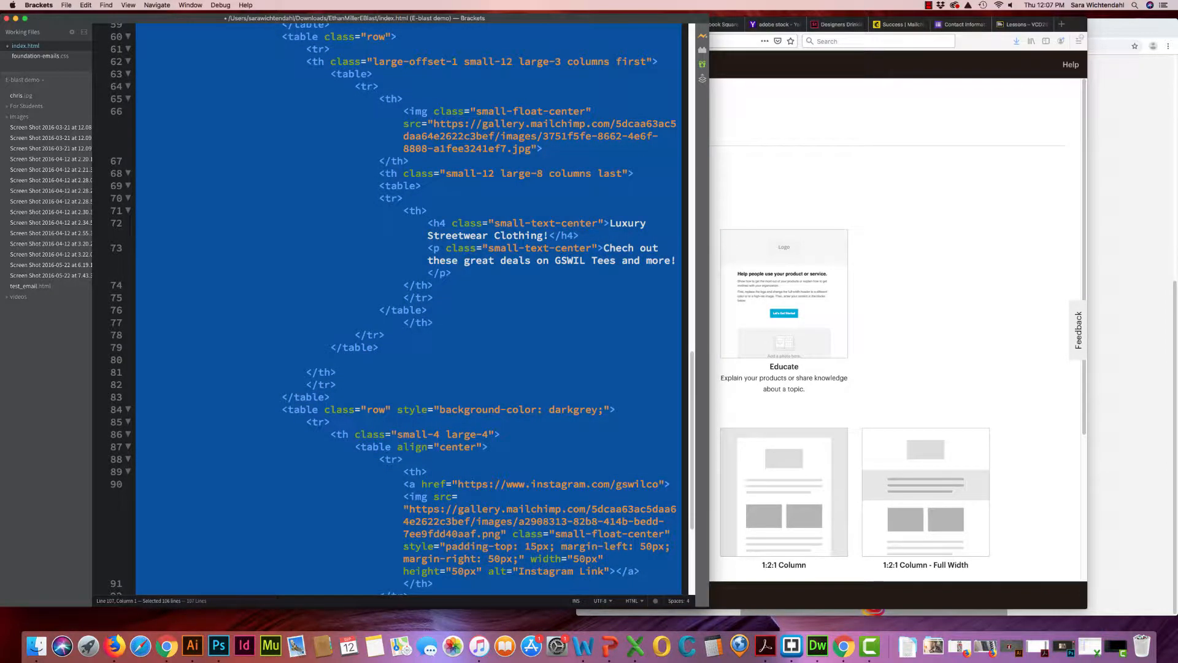
click(490, 298)
scroll(546, 520, down, 1)
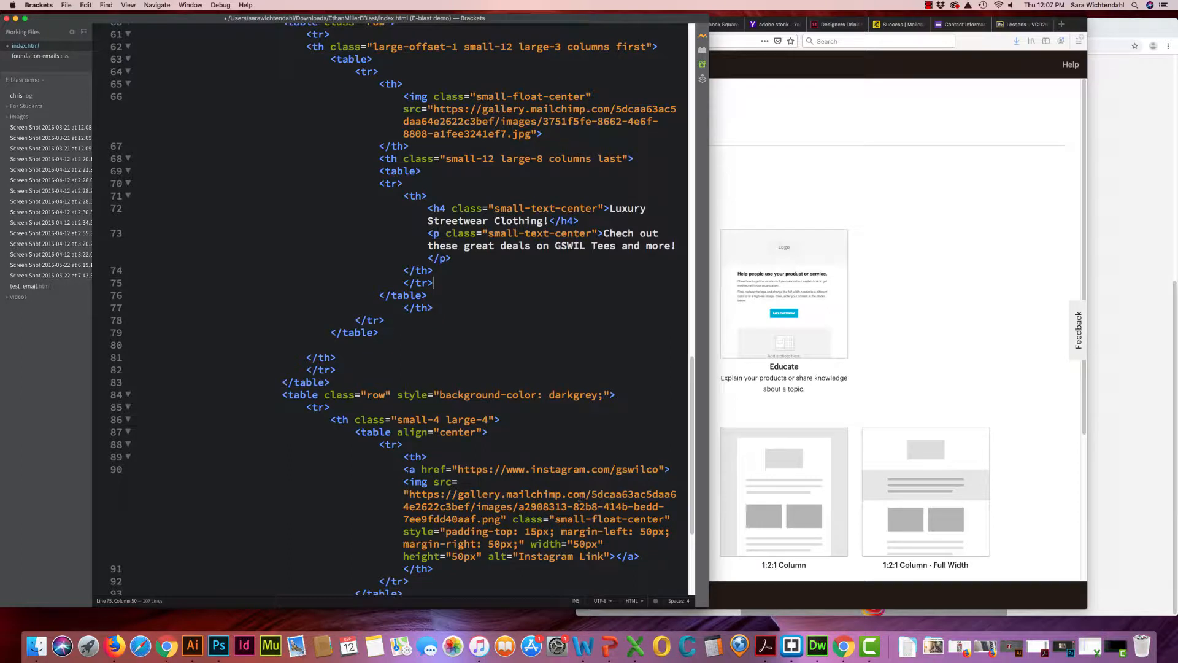
Copy the Final Email HTML from the Foundation Responsive Email Inliner page in Firefox
click(774, 179)
click(465, 23)
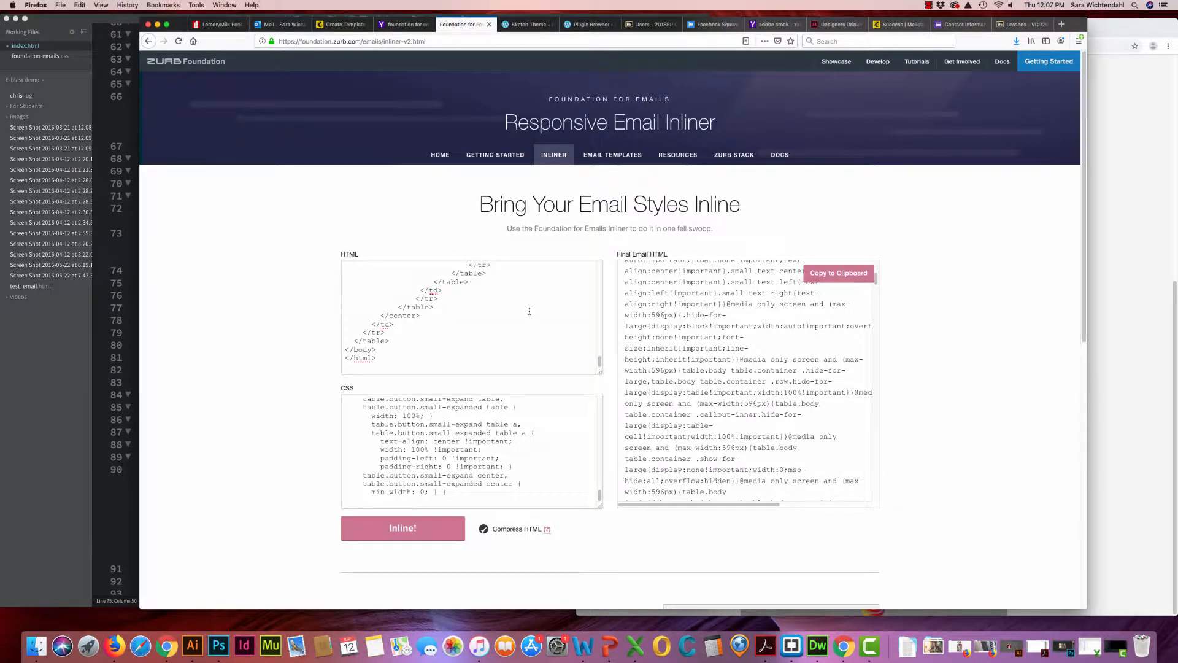
scroll(590, 328, down, 1)
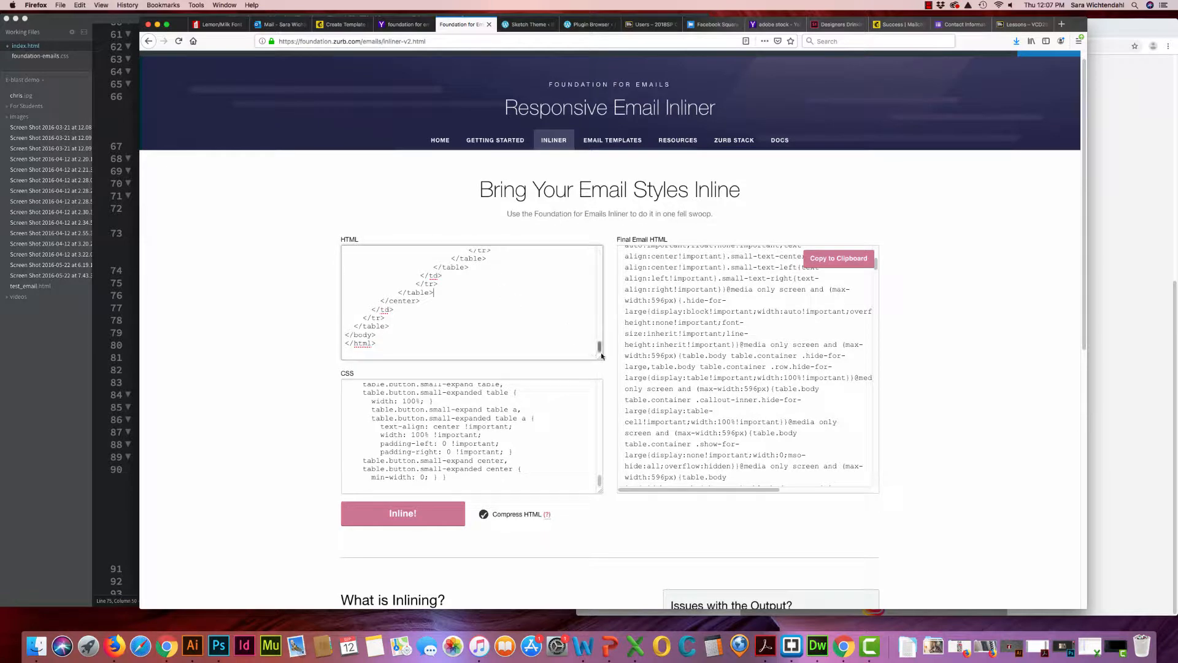
drag(599, 347, 600, 336)
scroll(599, 335, down, 2)
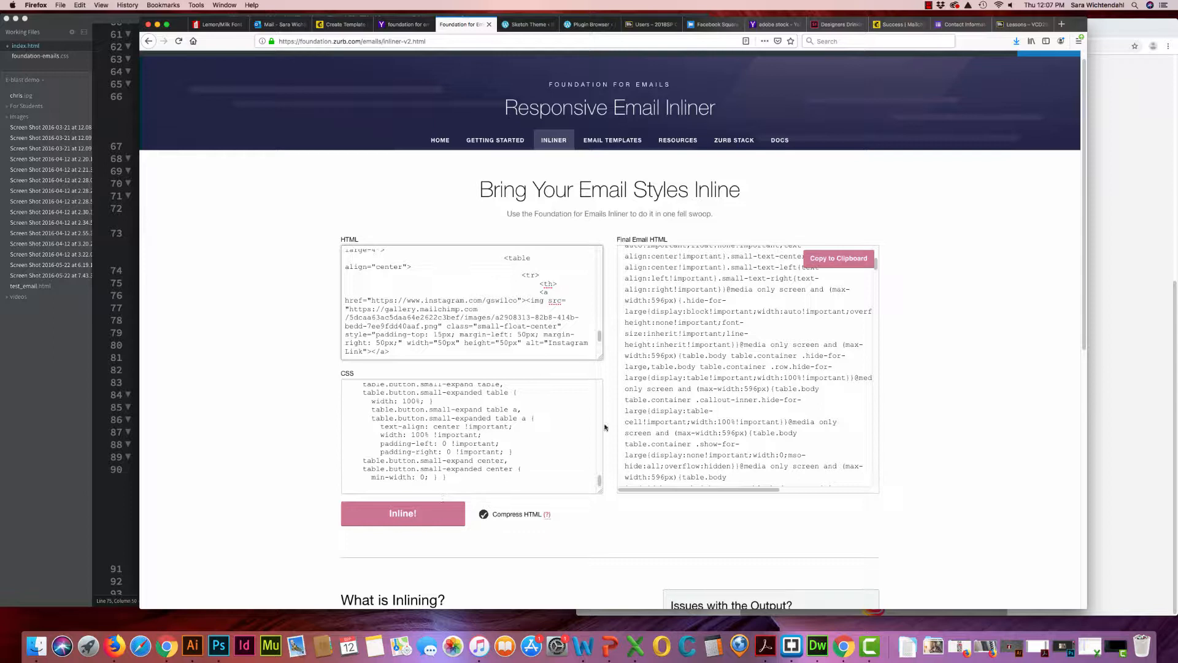
click(849, 258)
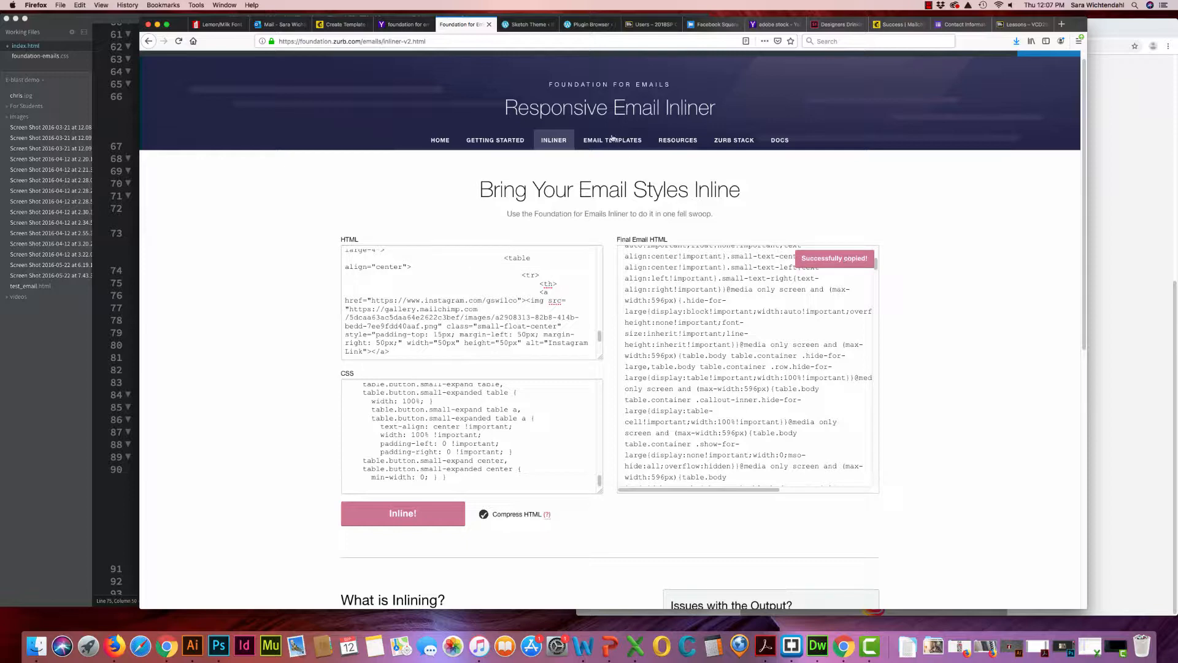
Return to the Mailchimp template creation page and choose the basic 1 Column layout
click(338, 24)
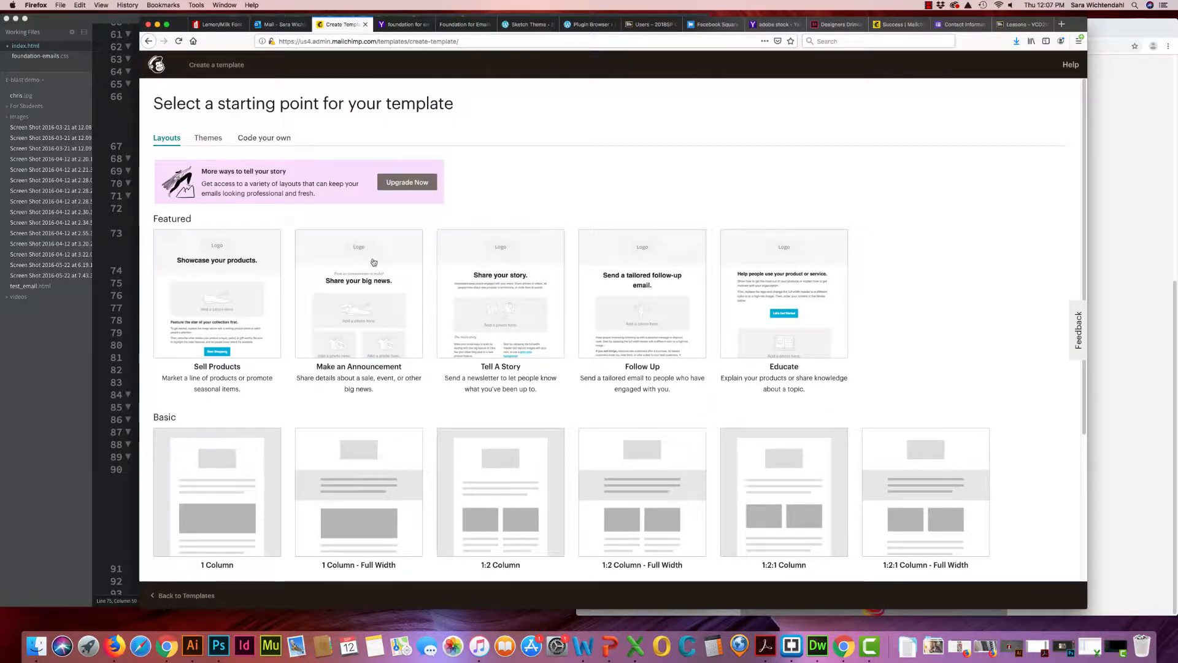
scroll(407, 289, down, 3)
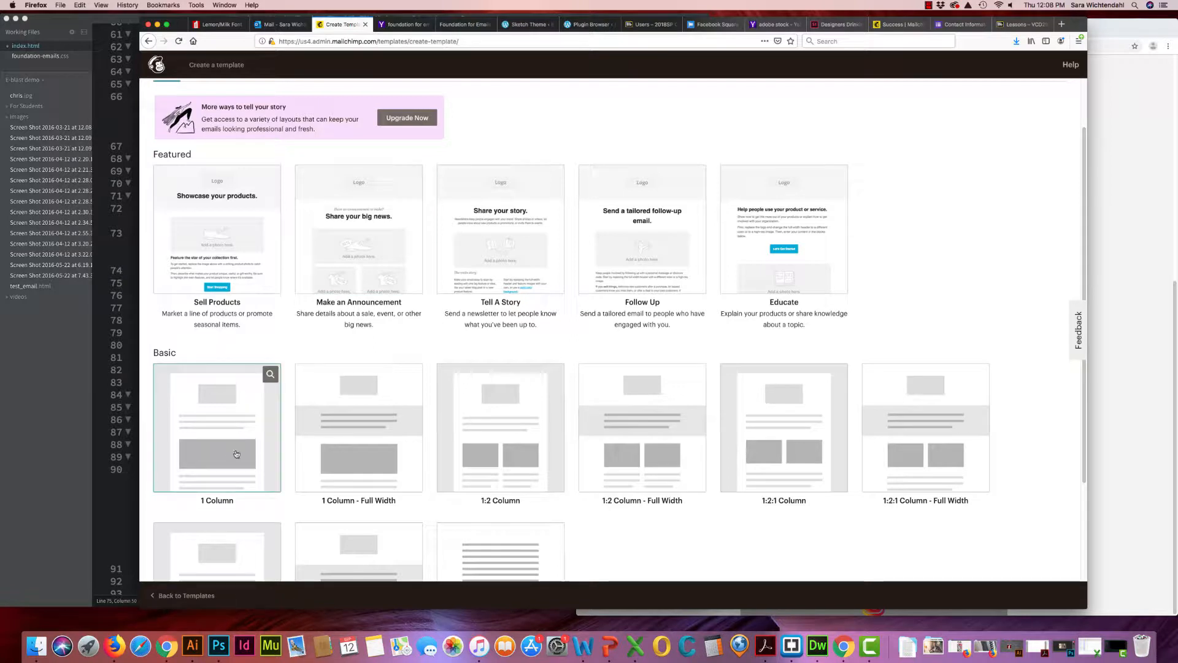
click(221, 407)
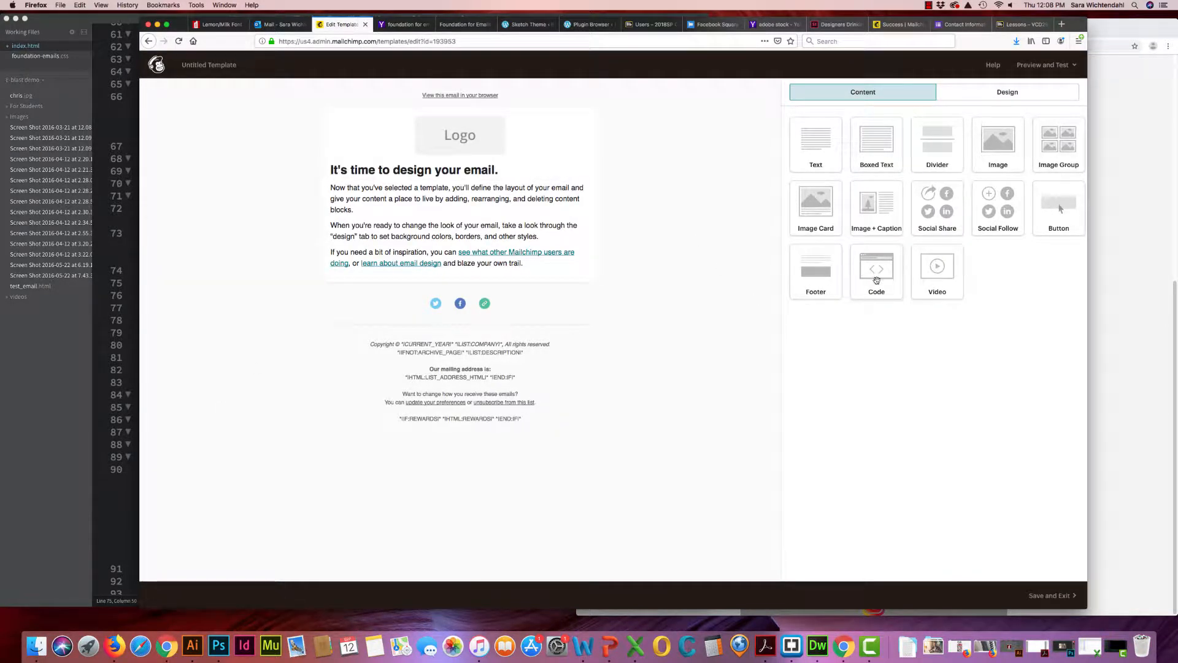
Add a Code block above the logo and replace its placeholder HTML with the copied inlined email code
drag(876, 280, 456, 114)
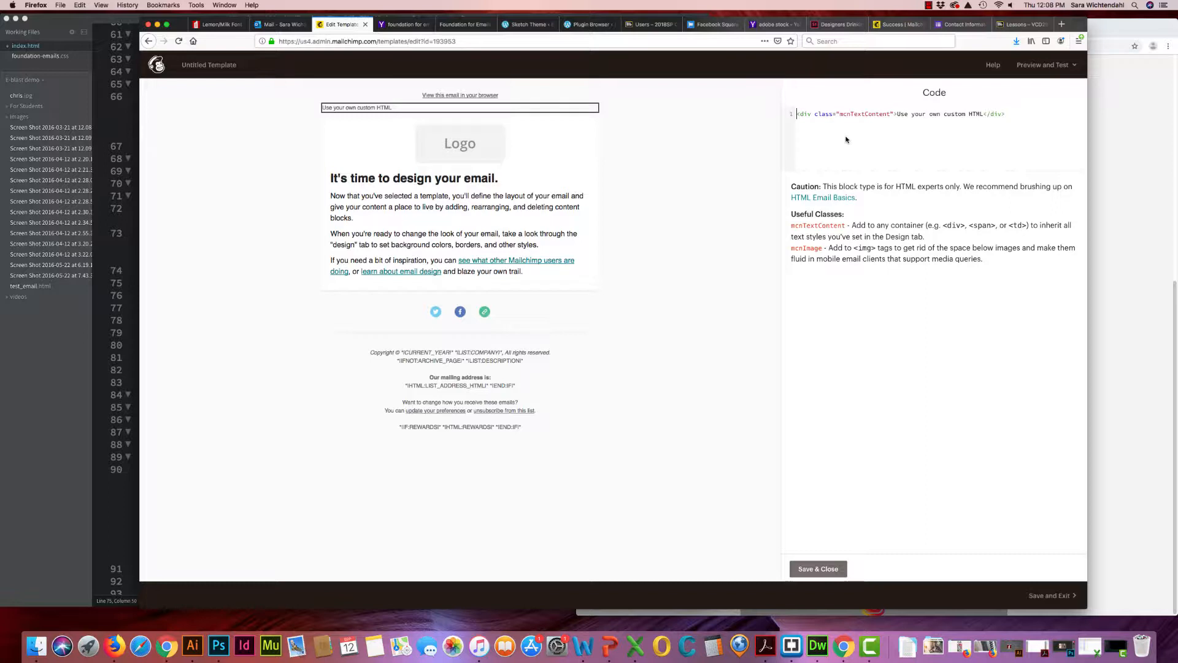
drag(1012, 116, 788, 122)
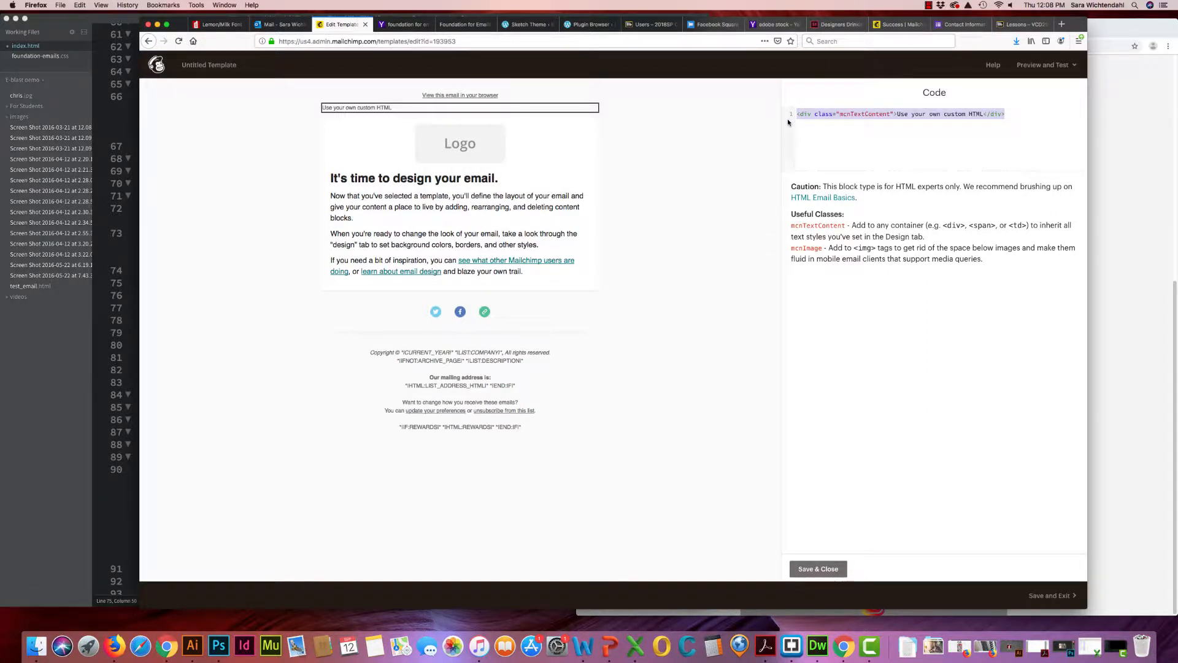
key(super+v)
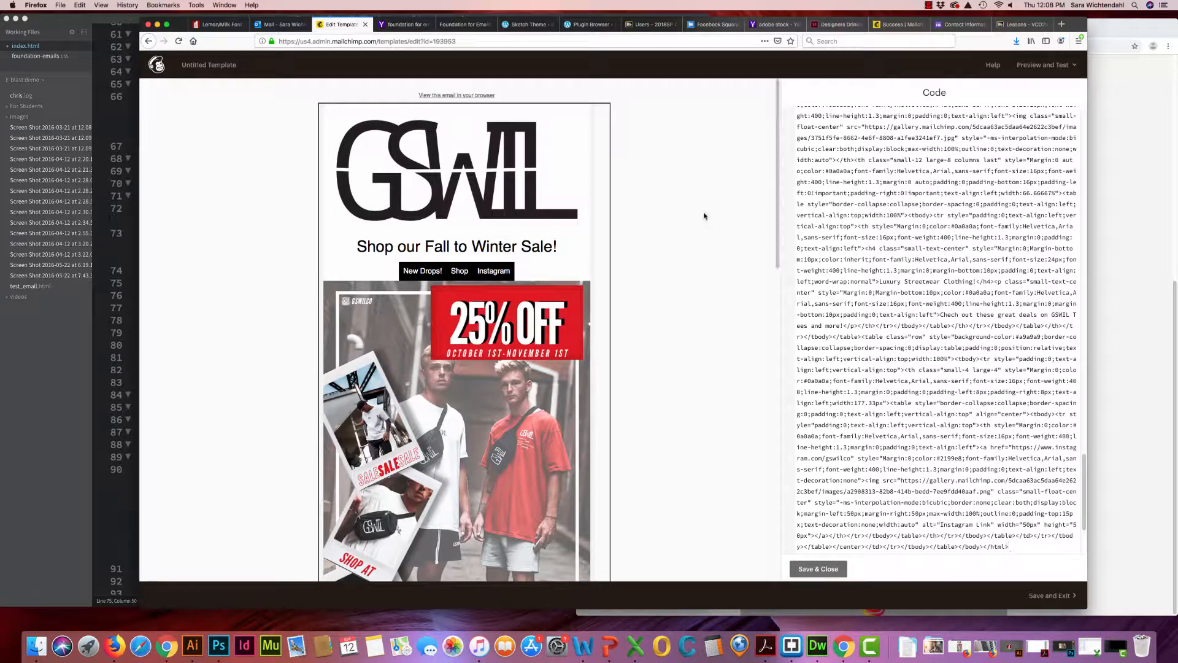
Examine the pasted code and the email preview down to the Instagram image in the footer row
scroll(699, 212, down, 1)
scroll(706, 209, up, 1)
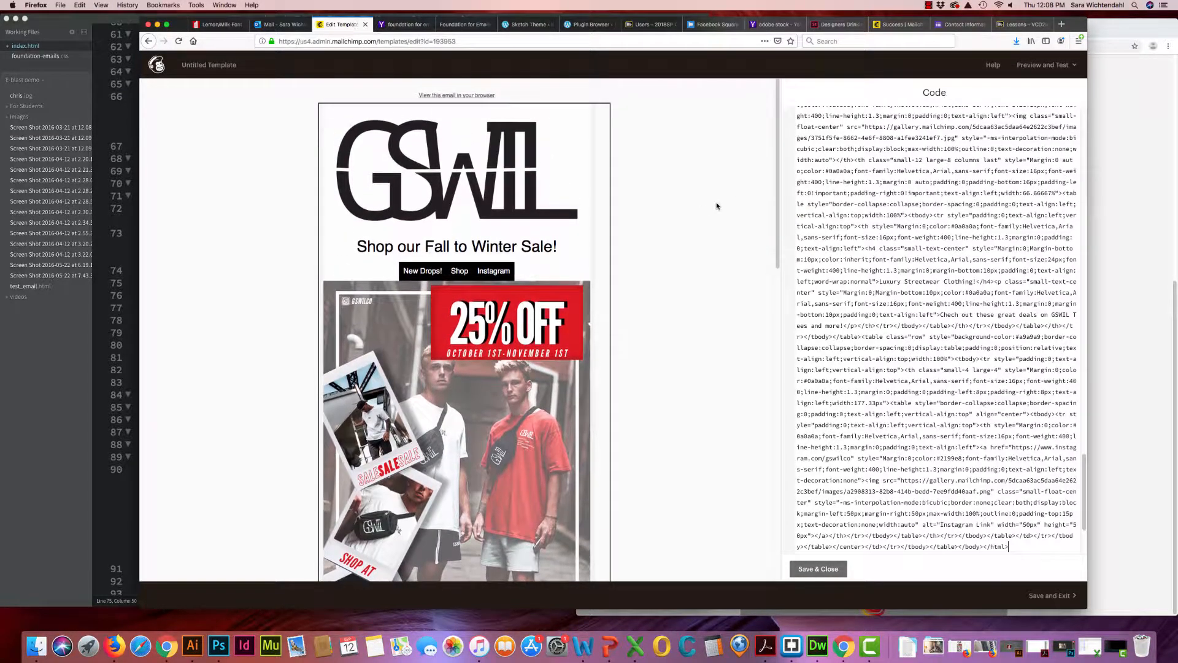
scroll(848, 218, up, 1)
scroll(849, 217, up, 10)
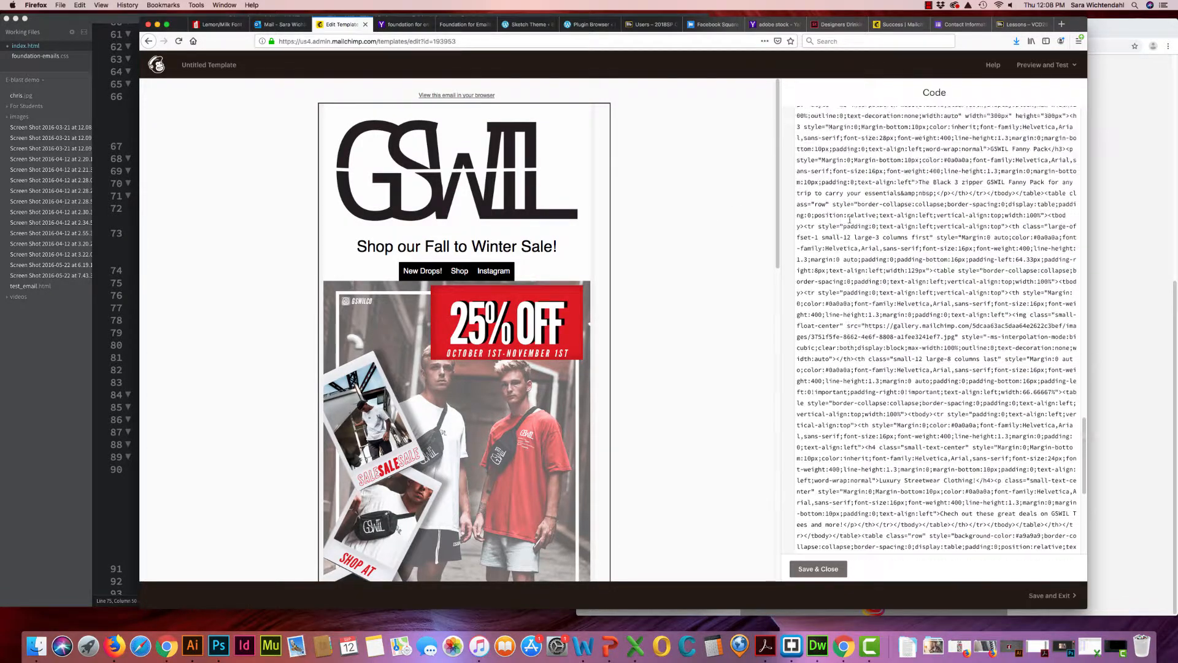
scroll(848, 220, up, 8)
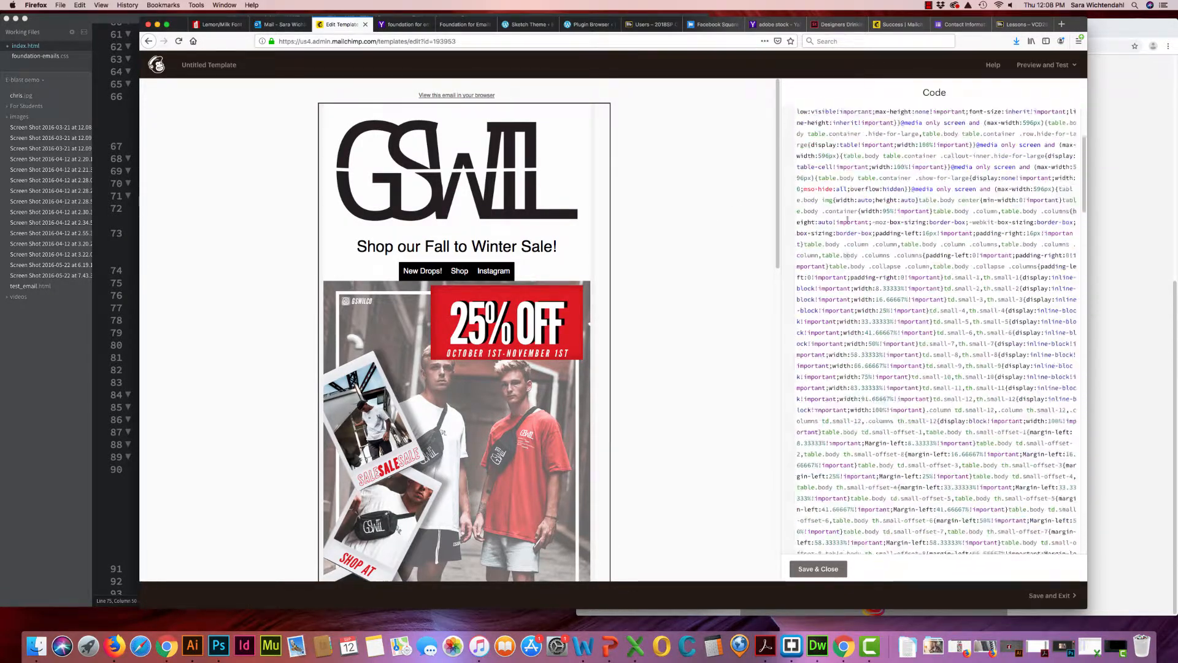
scroll(871, 546, down, 8)
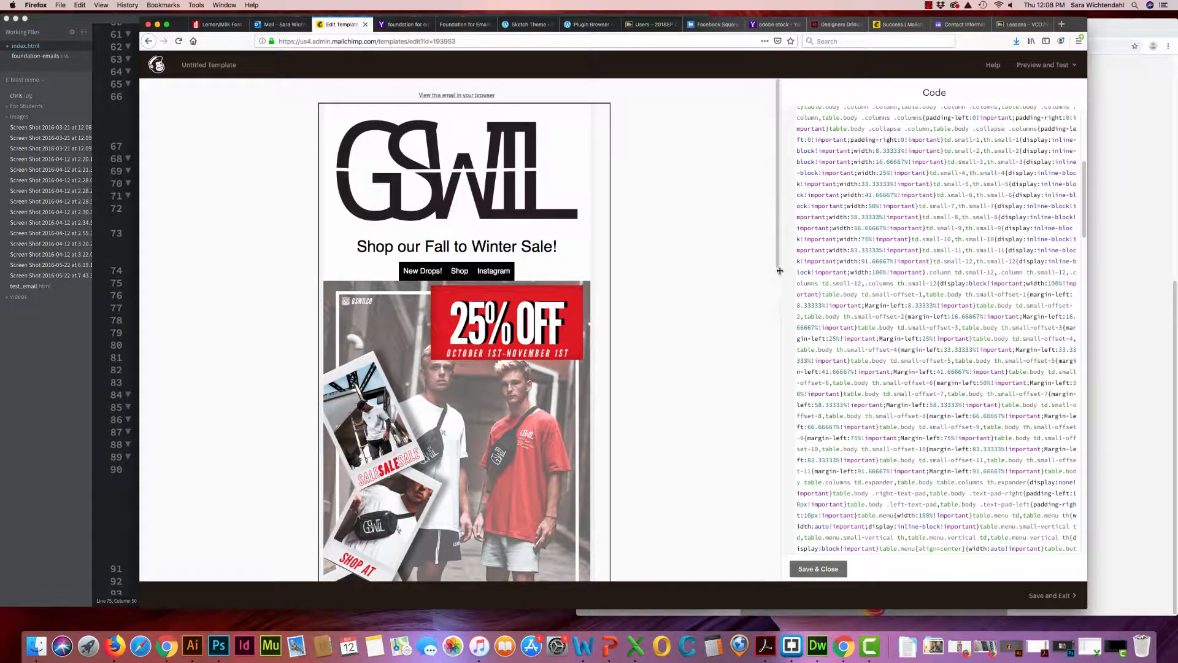
scroll(778, 265, down, 5)
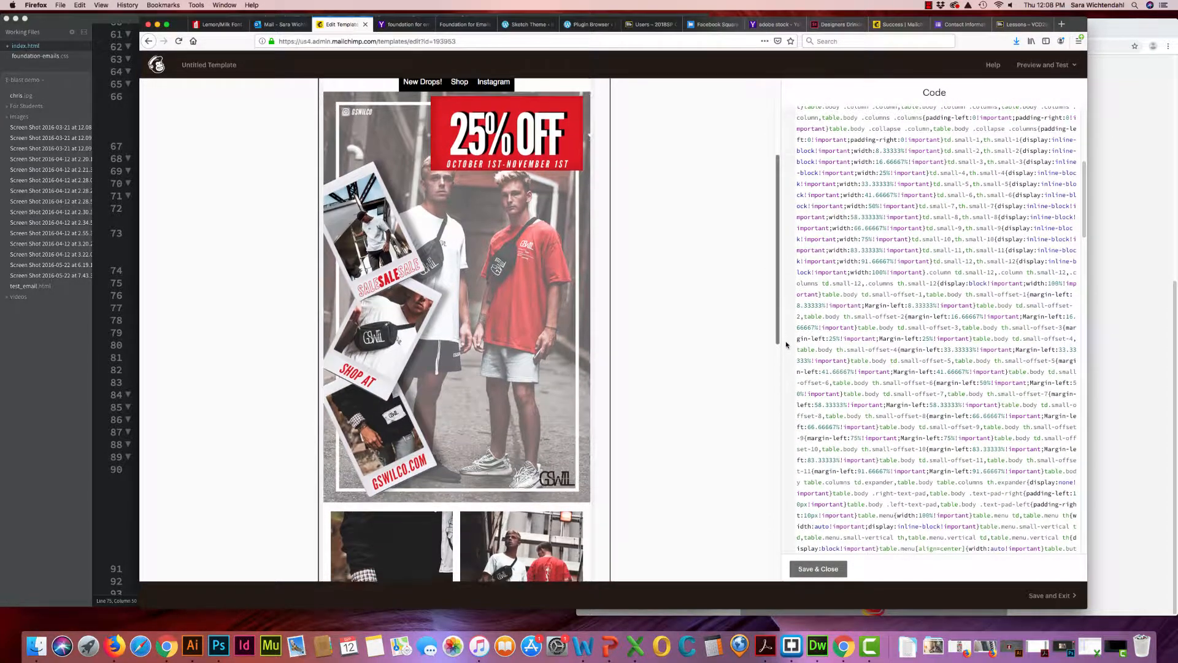
drag(778, 294, 767, 443)
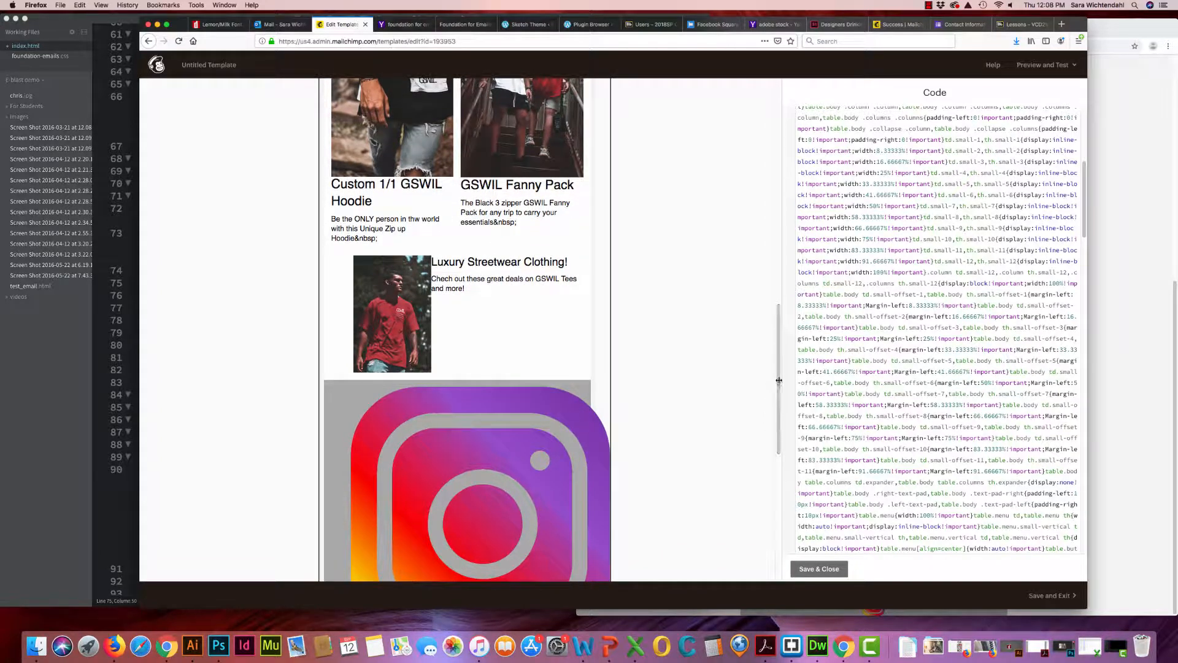
scroll(781, 431, down, 3)
scroll(724, 426, down, 1)
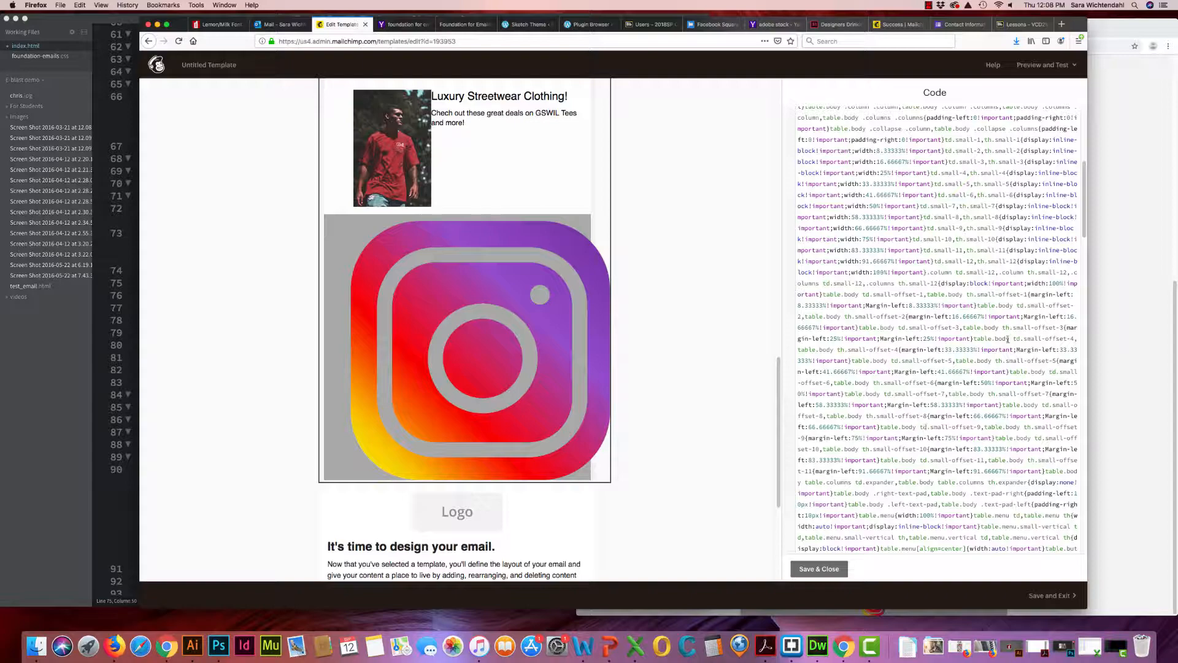
Set the max-width in the Instagram image's inline style to 50px
drag(1083, 226, 1089, 521)
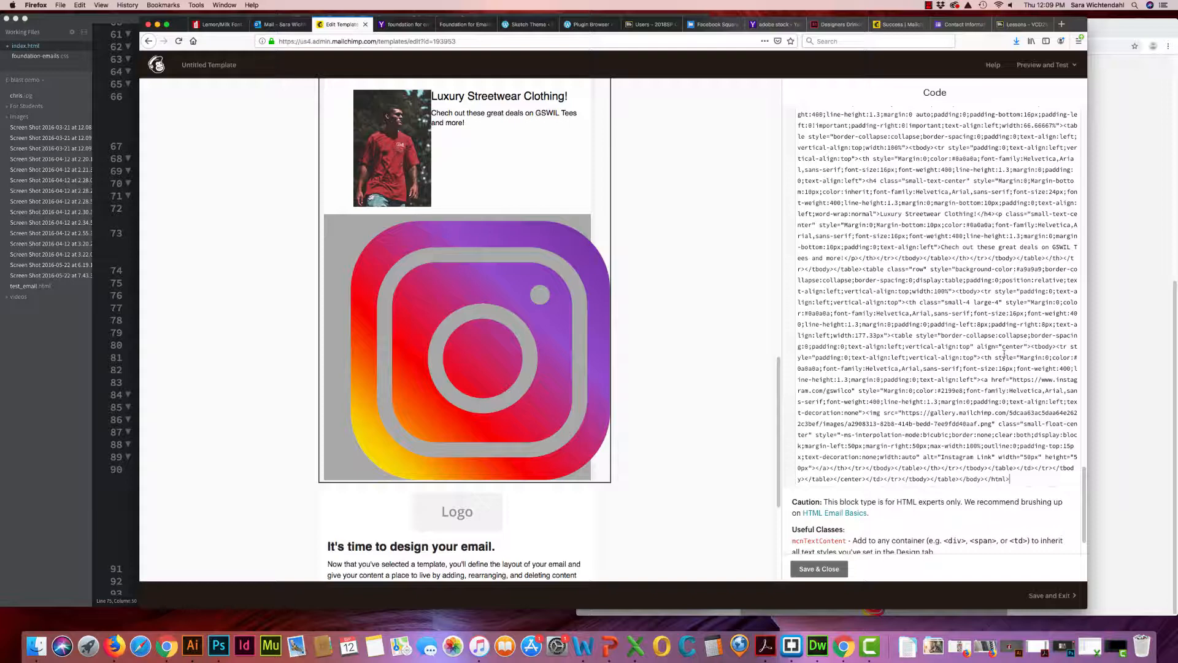
scroll(1006, 356, up, 1)
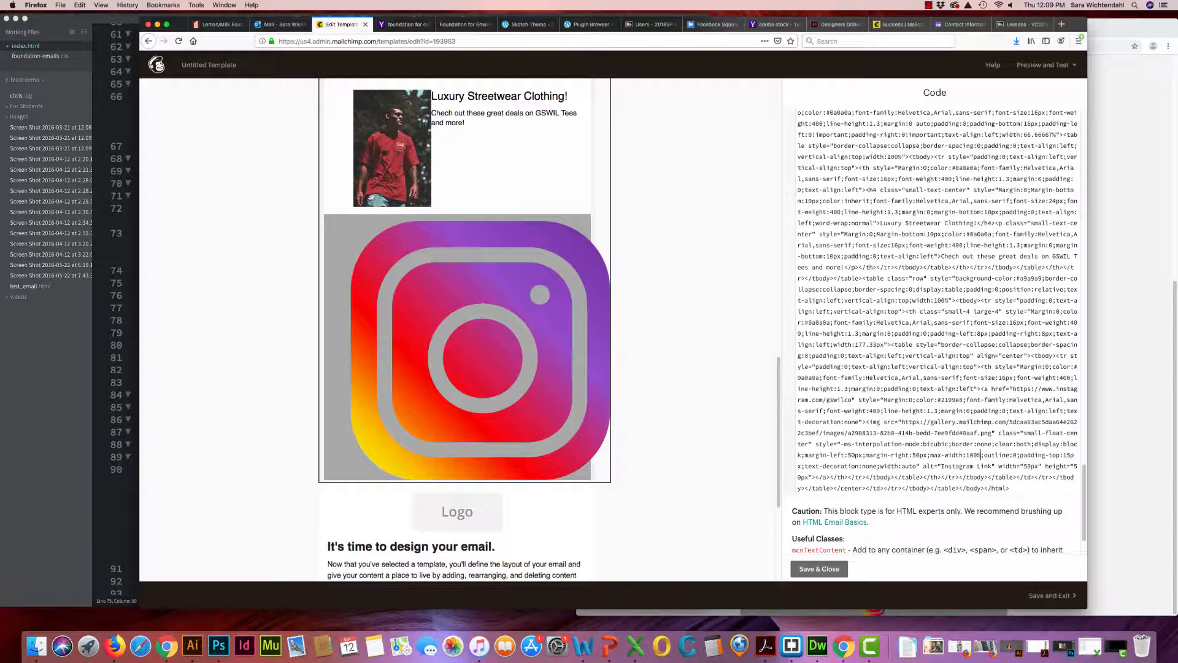
key(BackSpace)
key(BackSpace)
key(BackSpace)
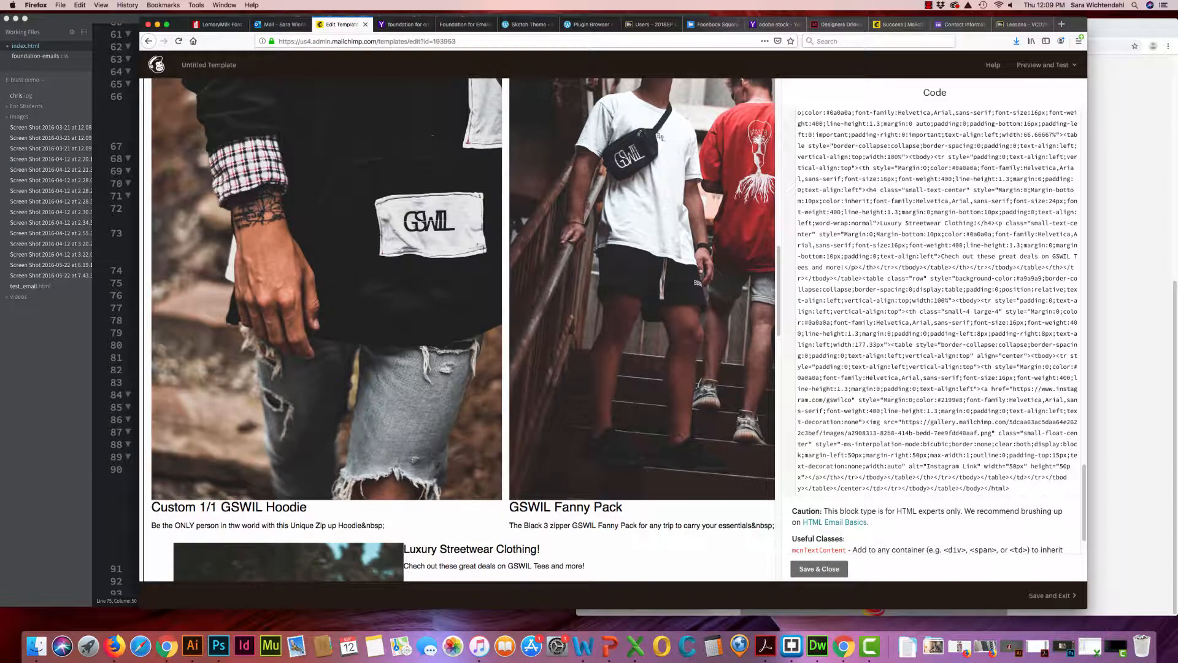
key(BackSpace)
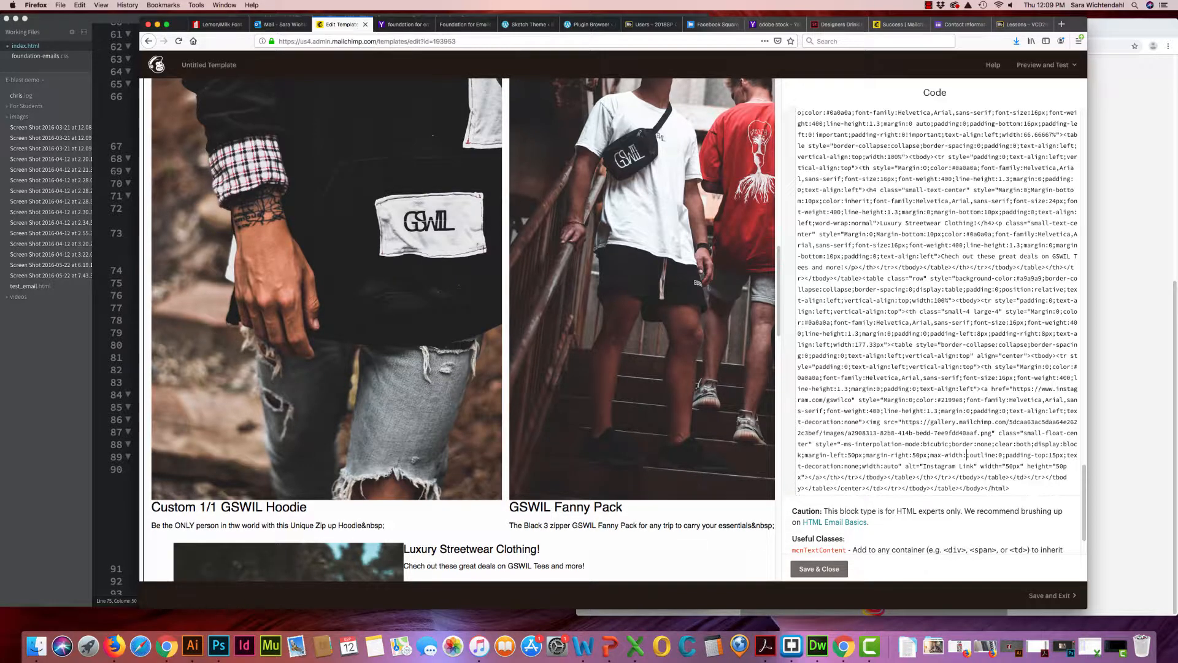
text(50px)
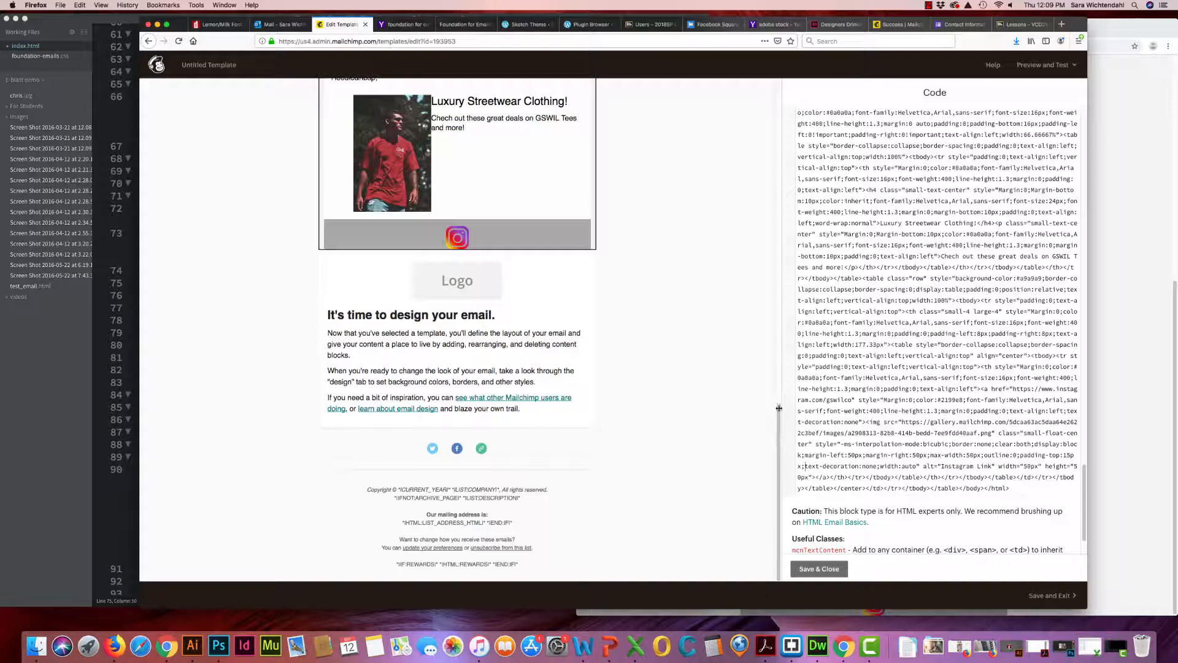
Widen the code editing pane and add padding-bottom: 15px to the Instagram image's inline style after its padding-top
drag(781, 390, 746, 388)
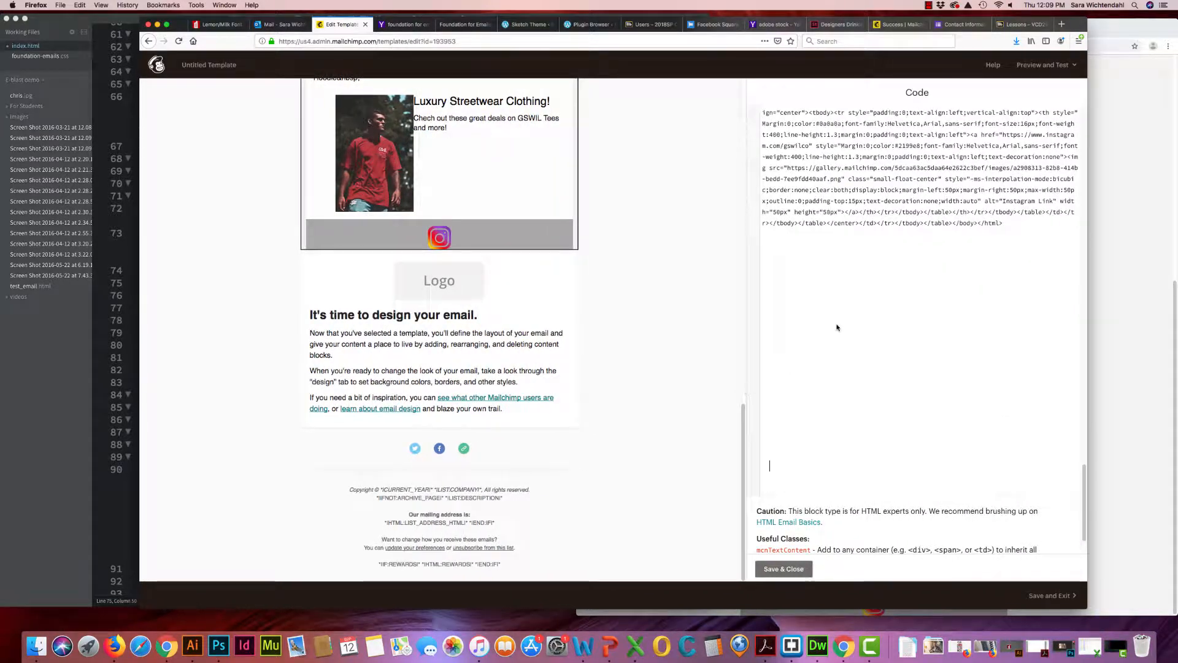
scroll(943, 209, down, 1)
scroll(975, 215, up, 1)
scroll(974, 214, up, 1)
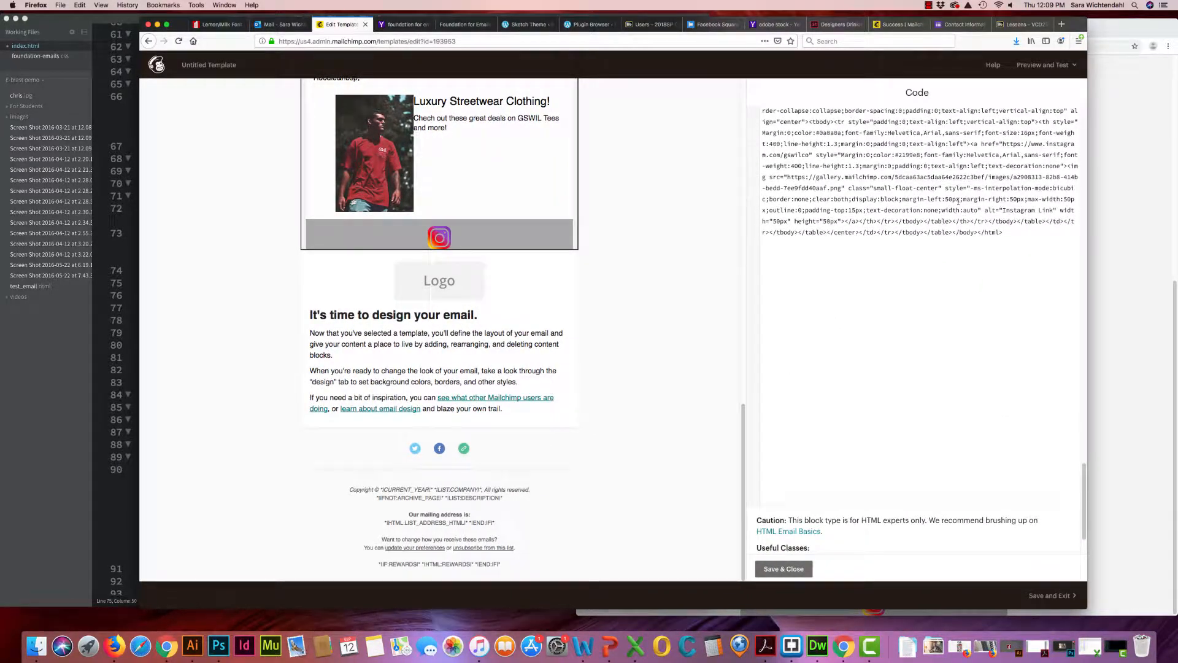
scroll(1010, 201, up, 3)
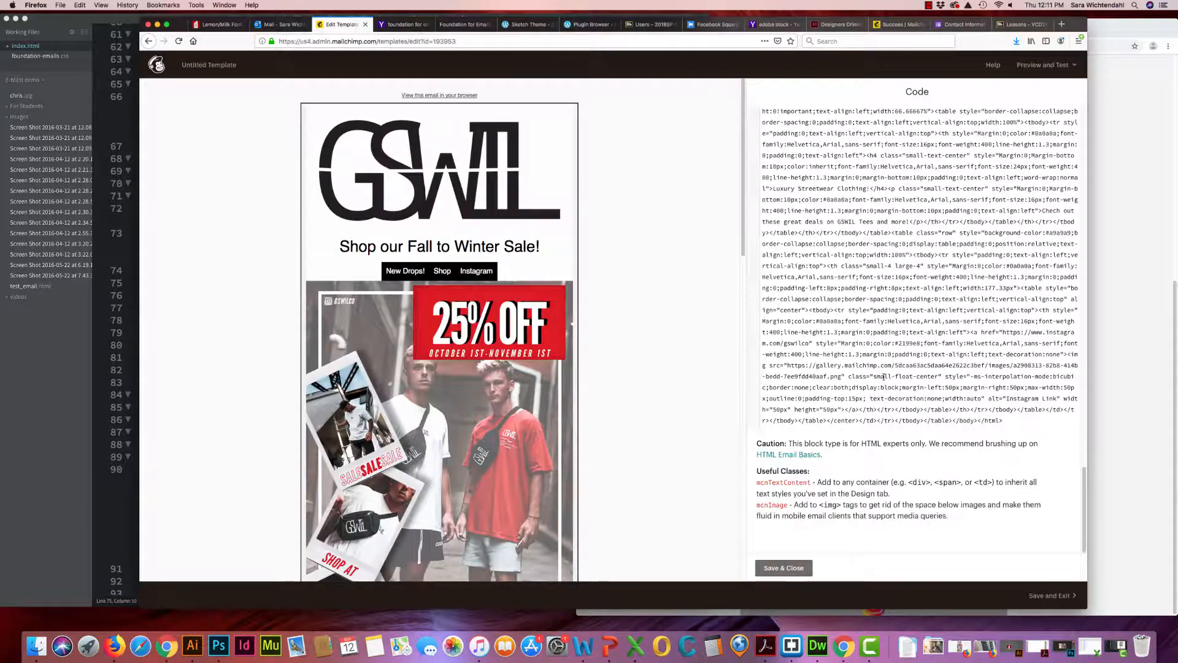
text(padding)
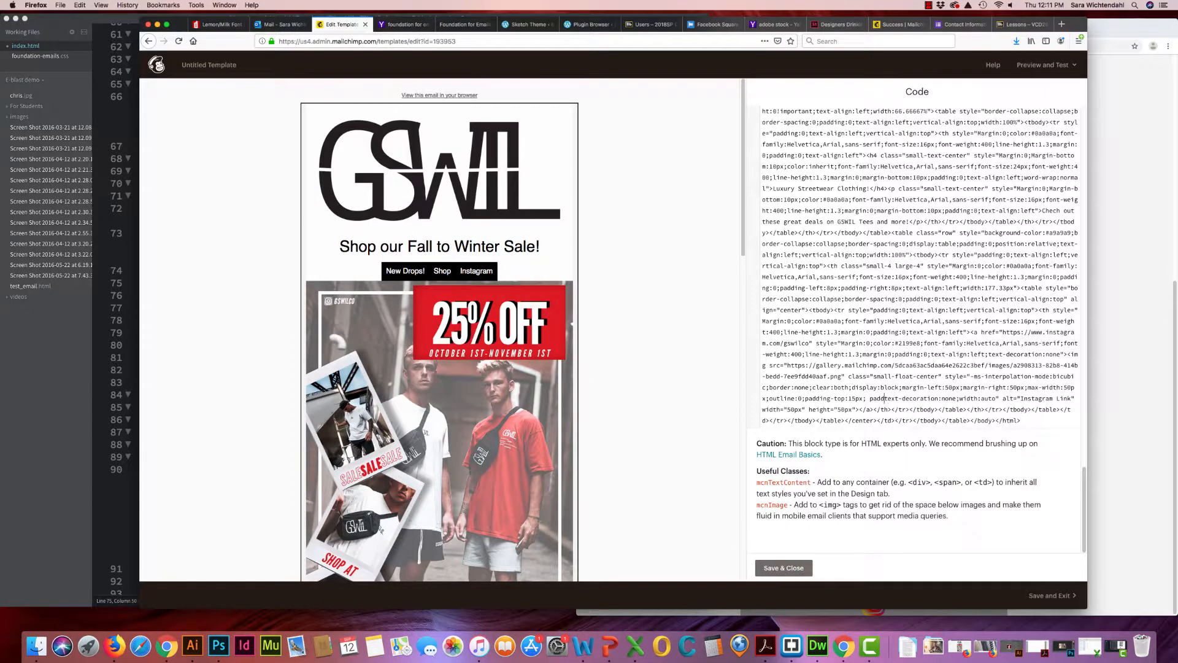
text(-bo)
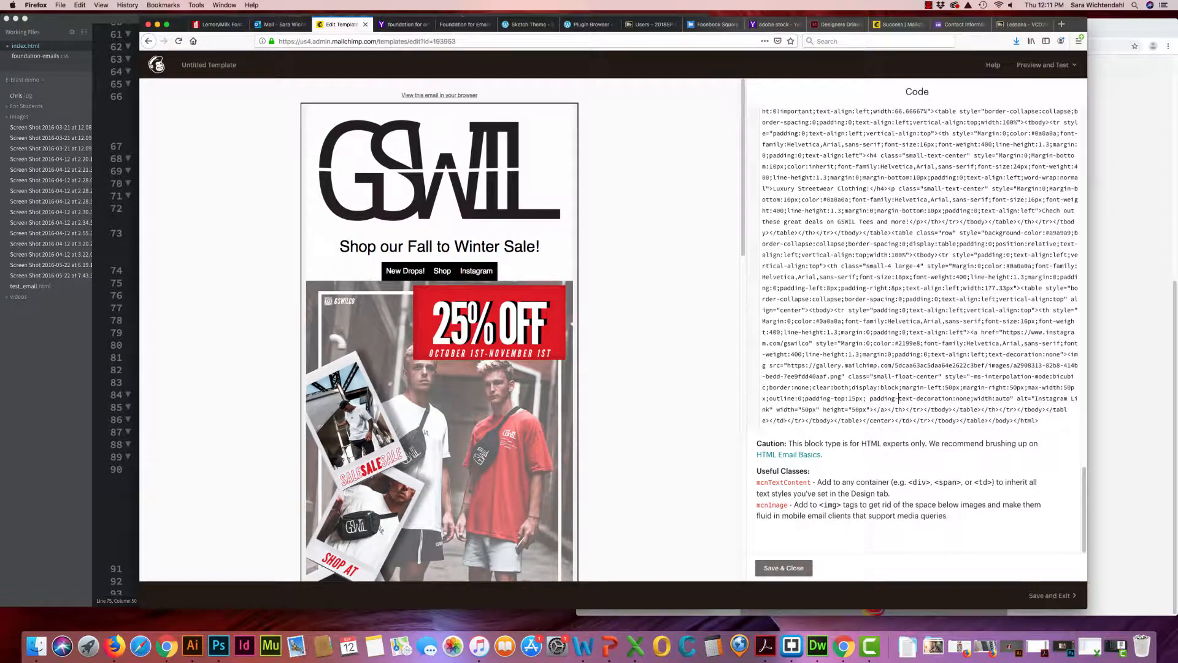
text(ttom)
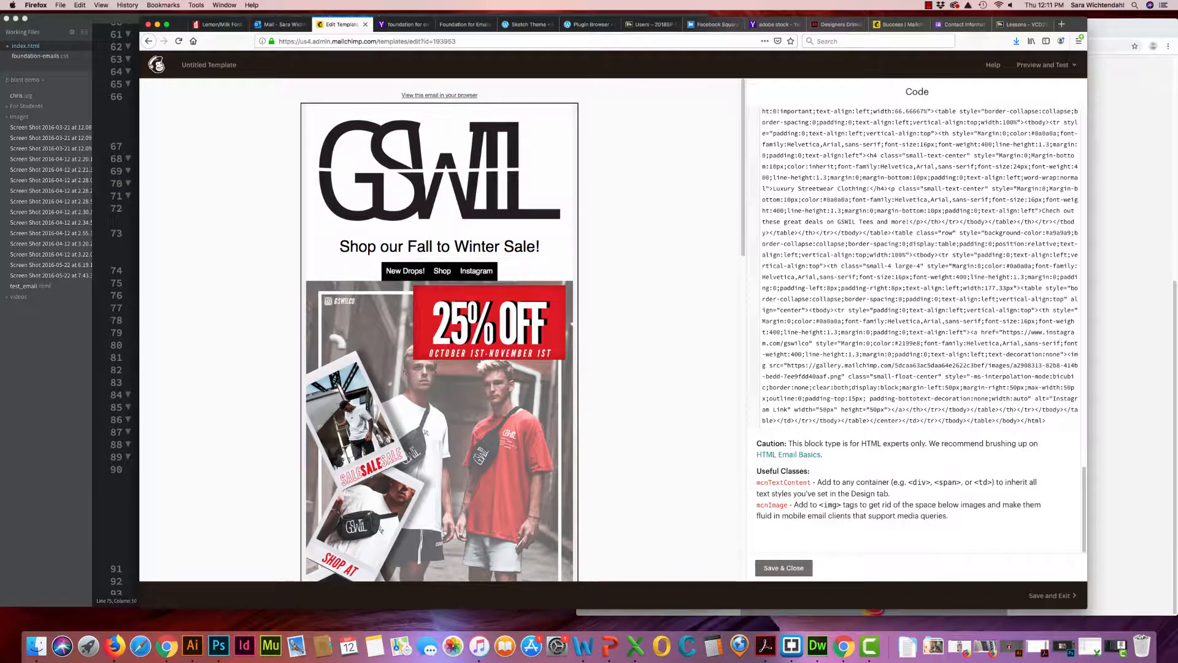
text(:)
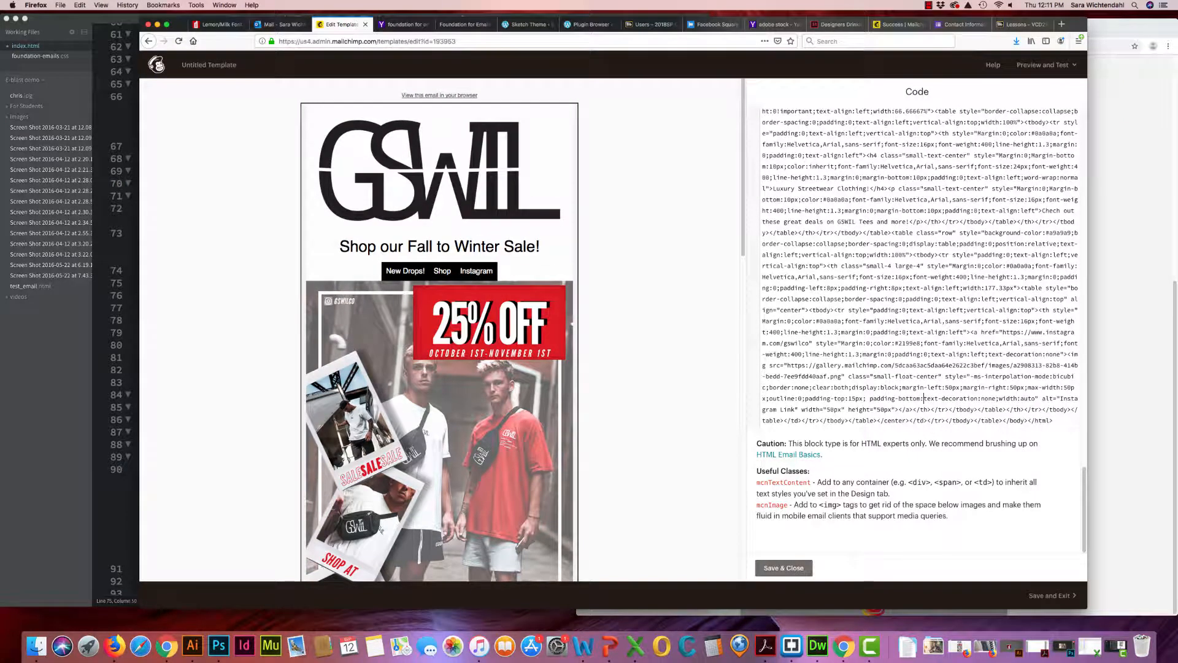
text(15px;)
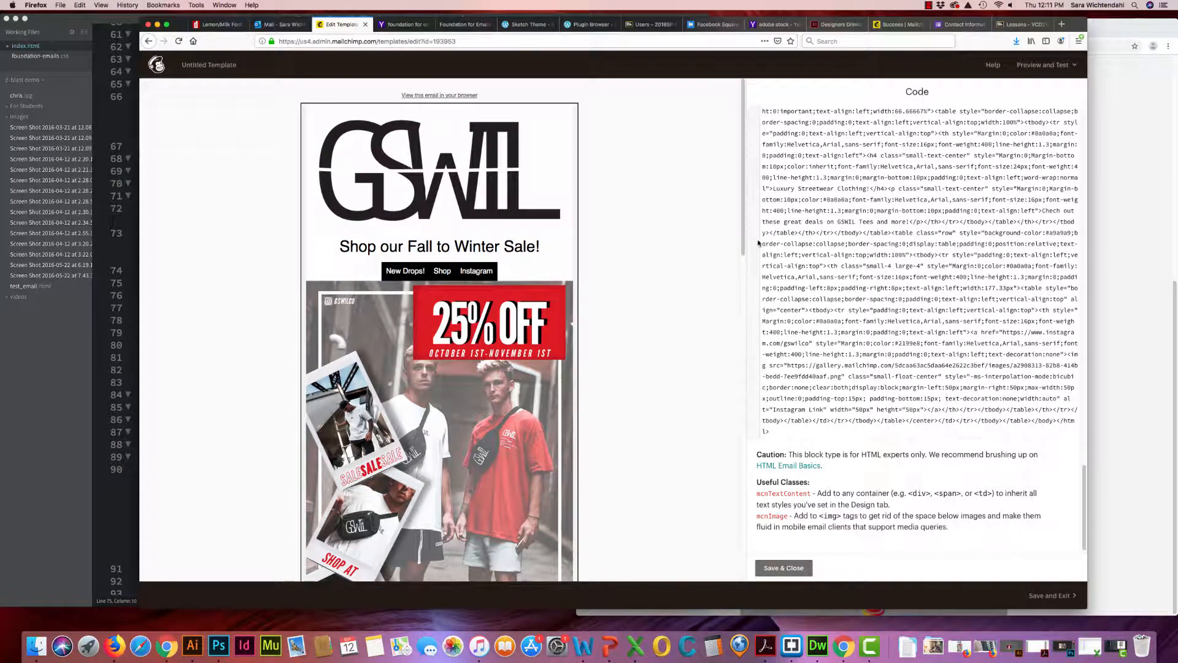
Save and close the Code block, and check the Instagram footer row in the email layout
drag(744, 237, 749, 266)
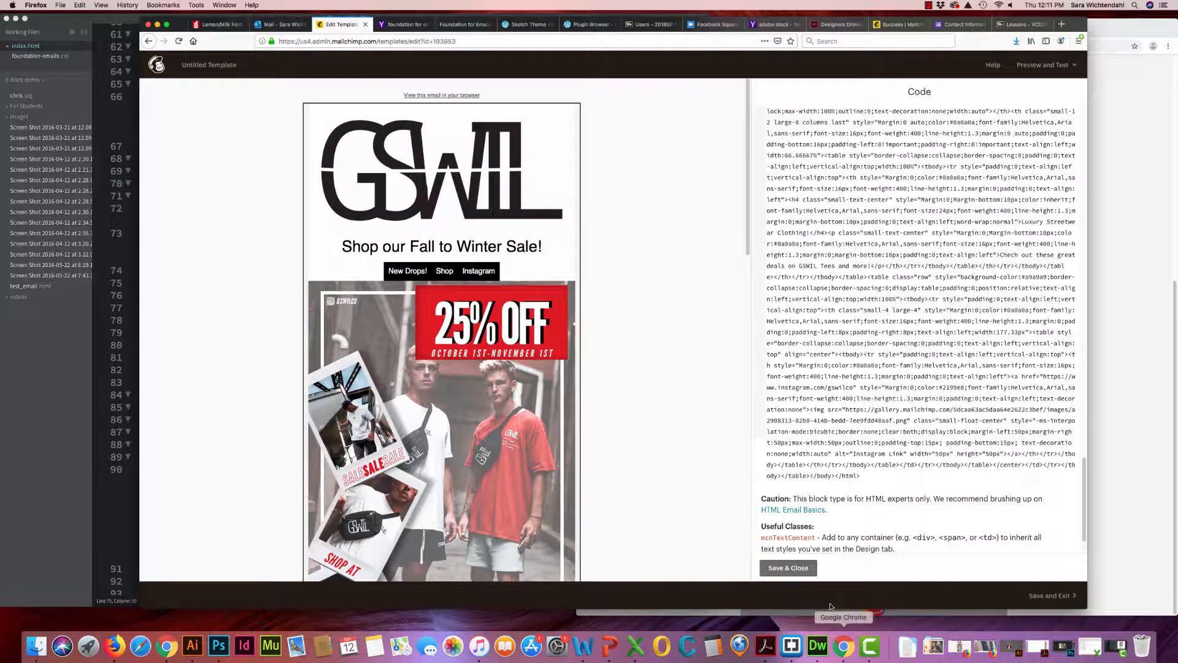
click(807, 569)
scroll(552, 371, down, 5)
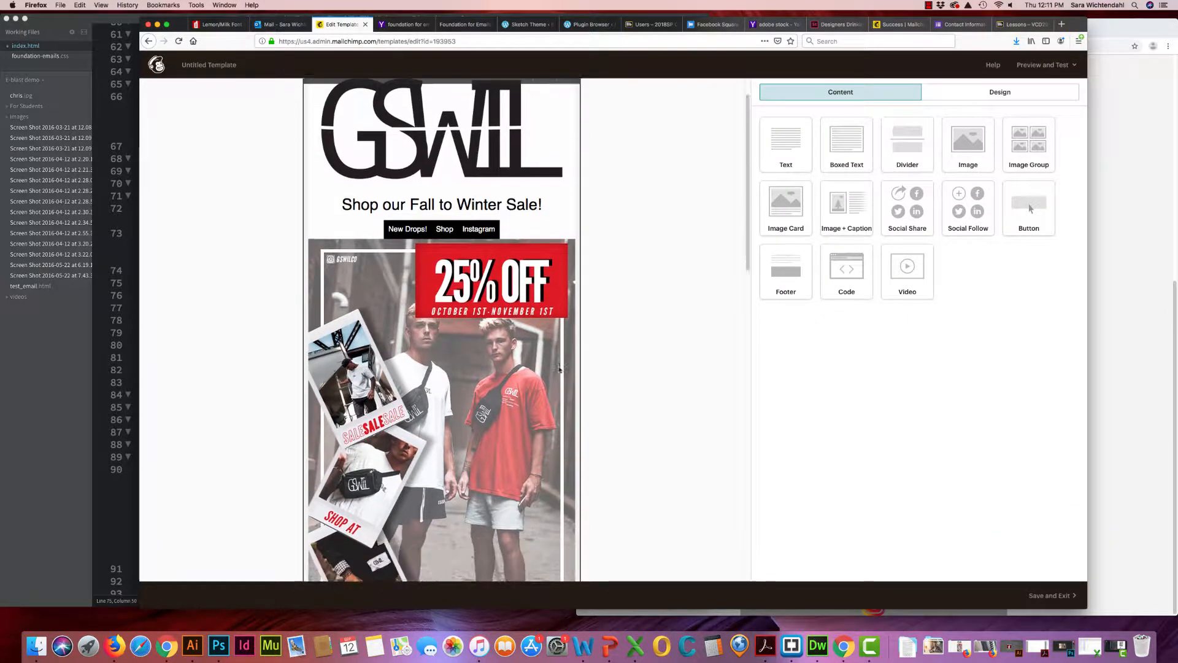
scroll(561, 372, down, 8)
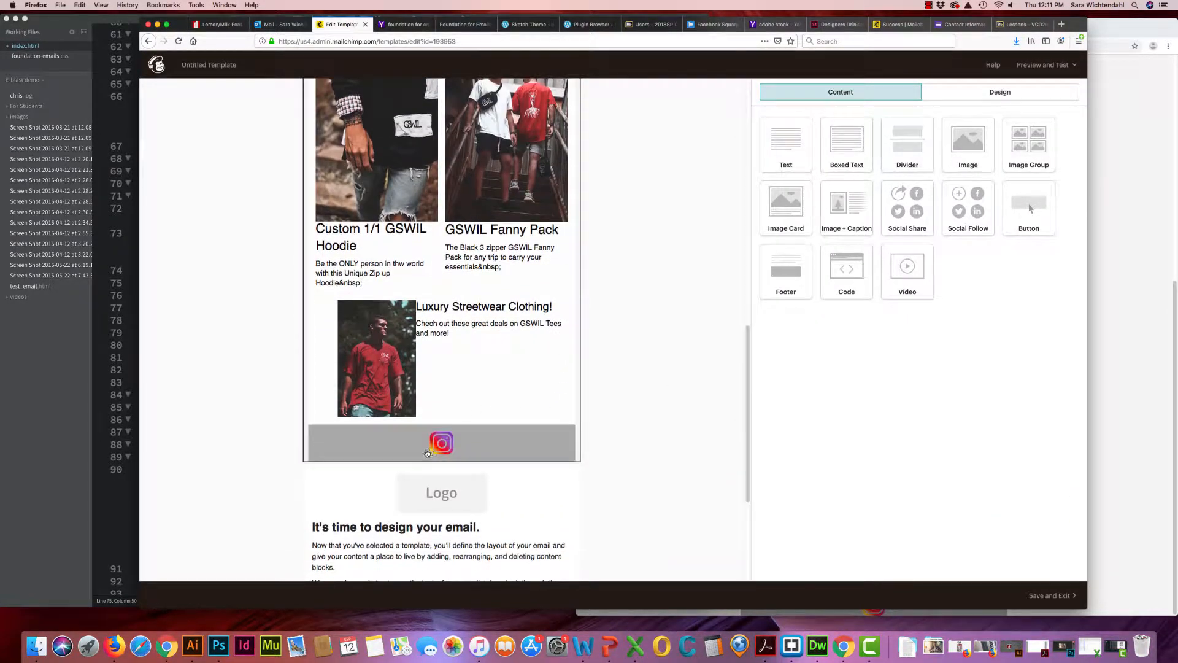
scroll(613, 385, up, 10)
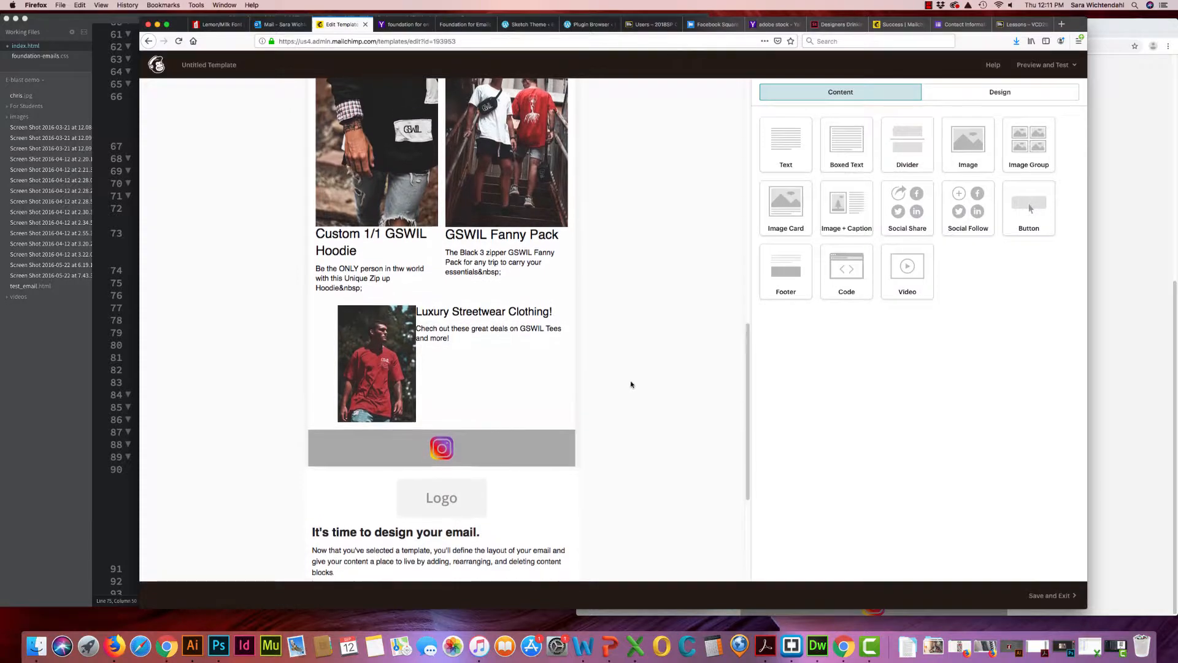
scroll(612, 239, up, 3)
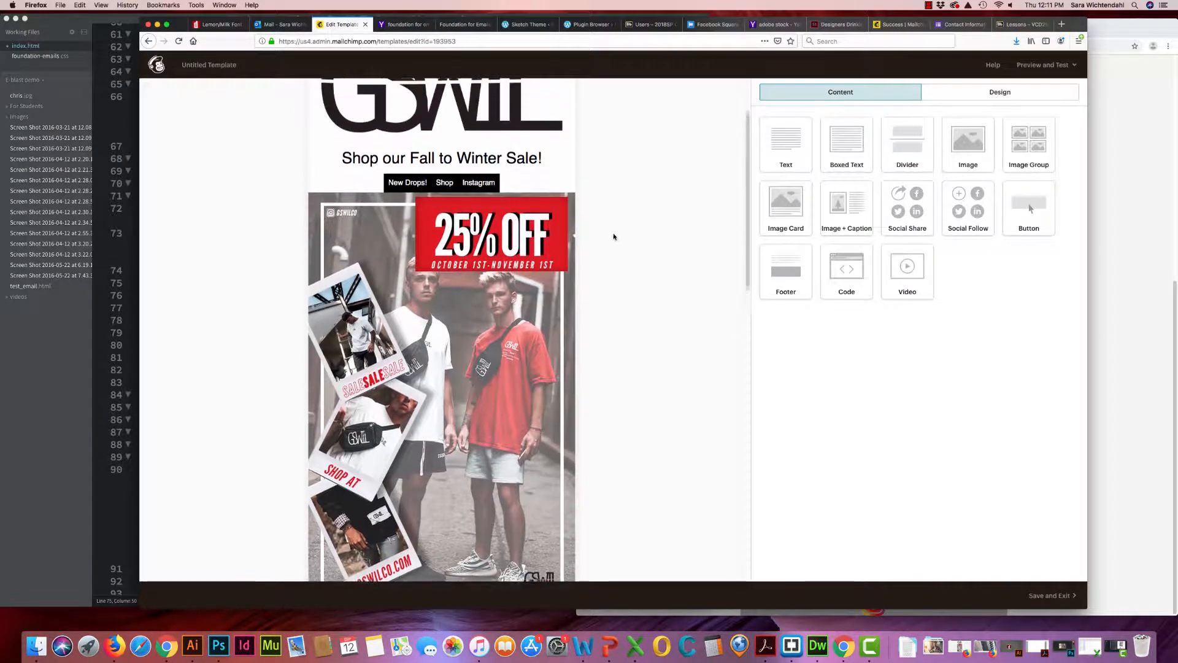
Delete the placeholder logo, the introductory text and the social icons blocks below the custom code
scroll(614, 239, down, 15)
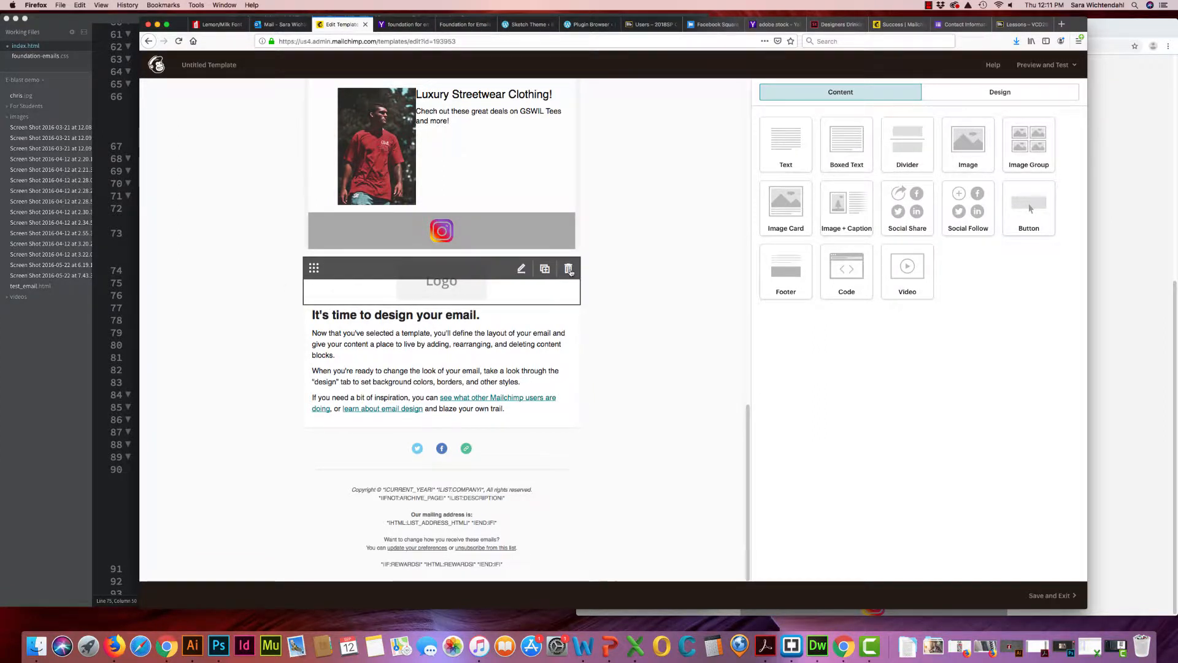
click(568, 270)
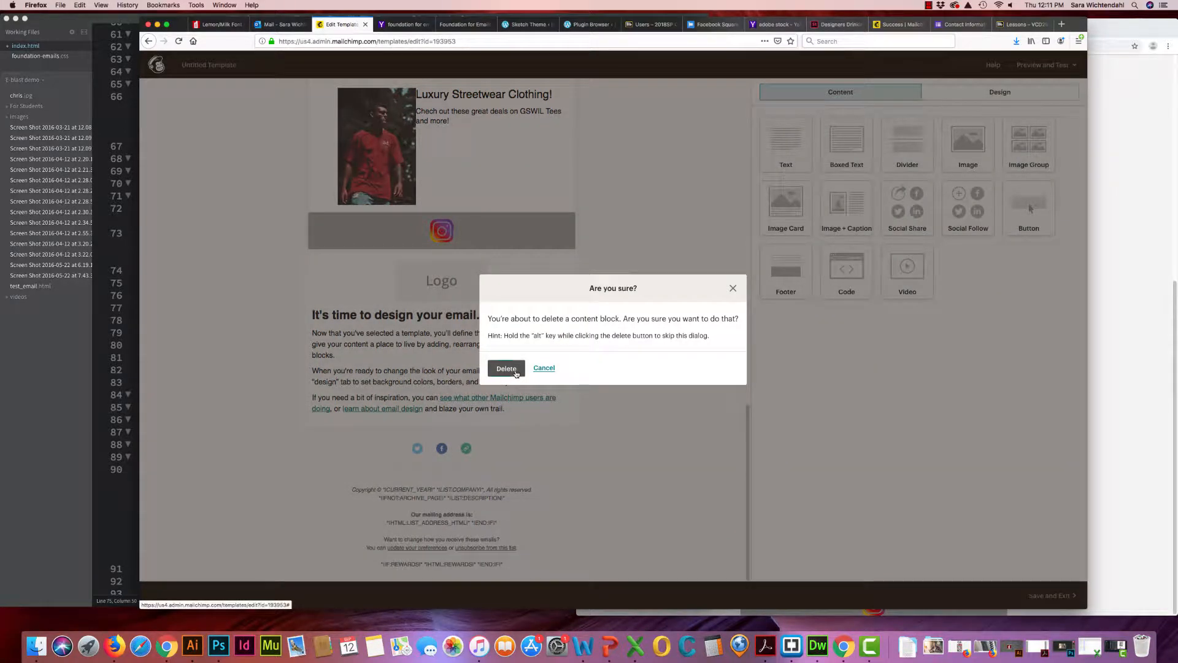
click(516, 372)
click(572, 320)
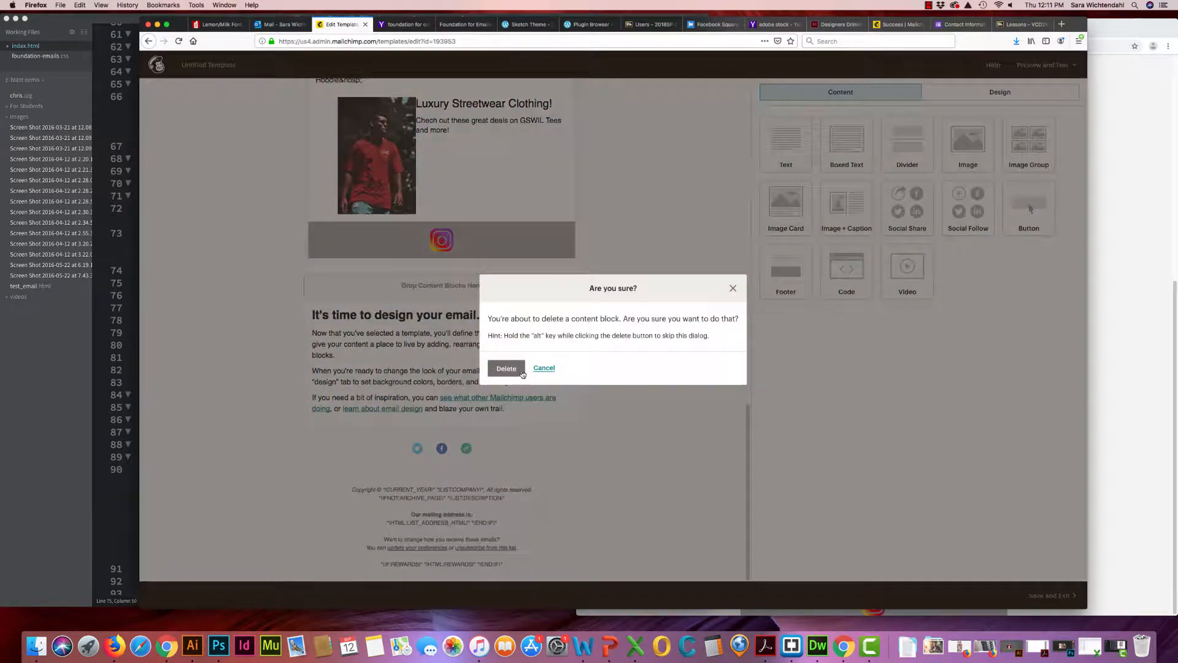
click(521, 372)
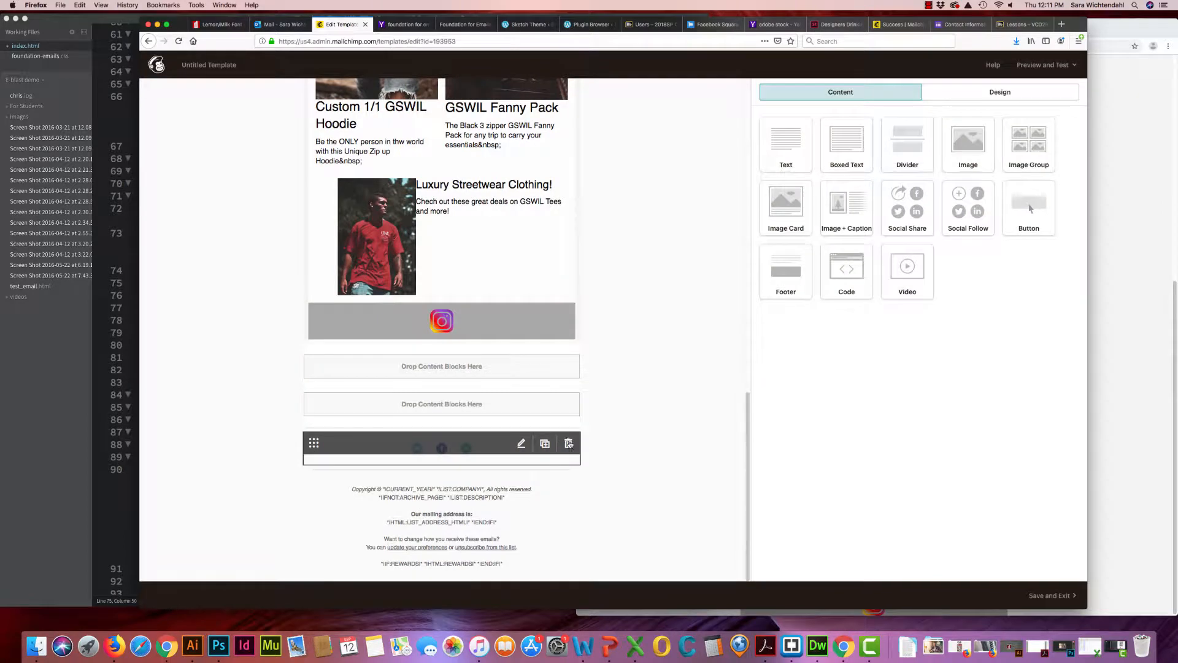
click(569, 443)
click(518, 371)
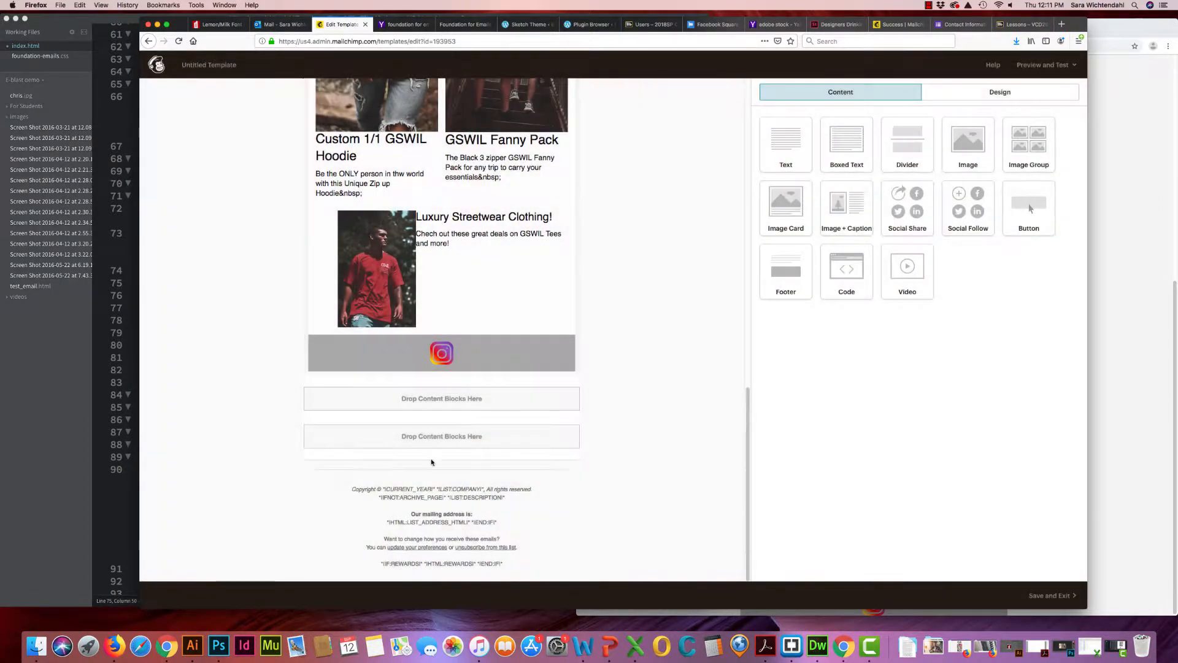
Enter the template's preview mode and review the desktop version of the email
mouse_move(545, 506)
scroll(651, 352, up, 2)
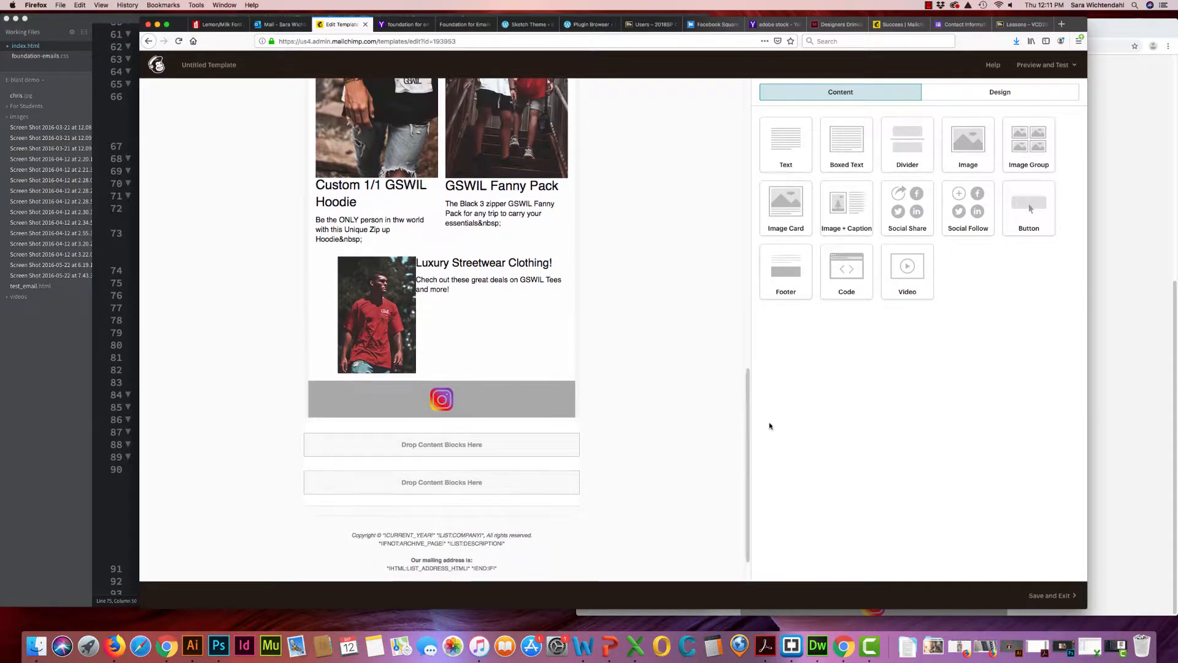
scroll(668, 398, up, 6)
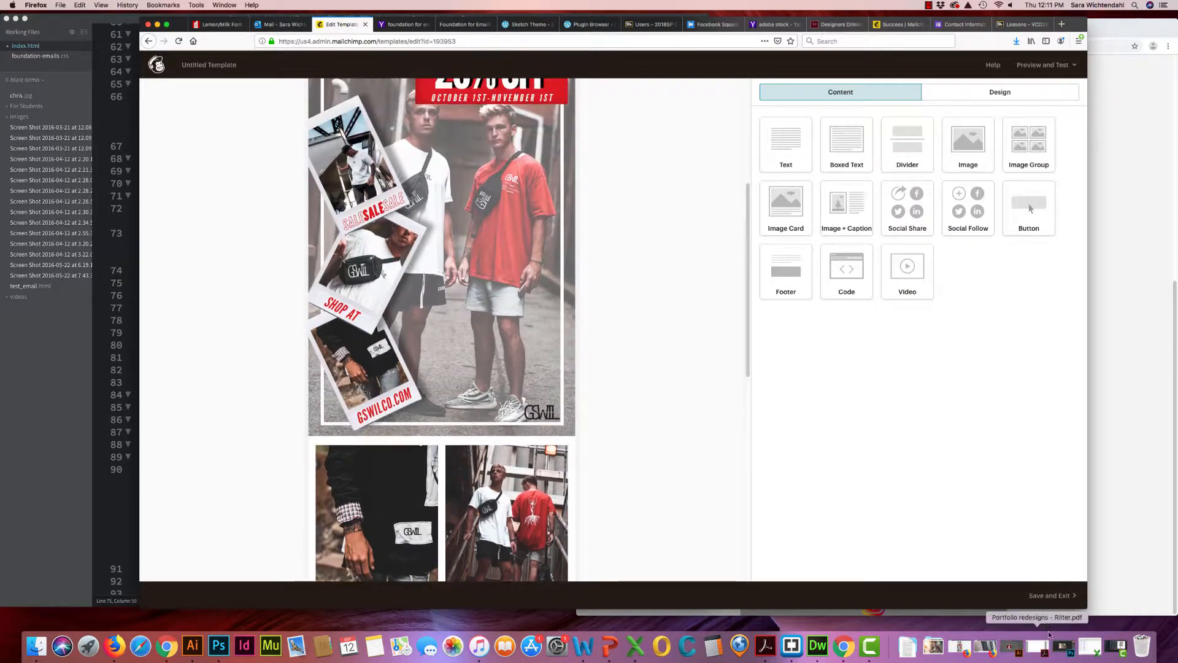
click(1043, 65)
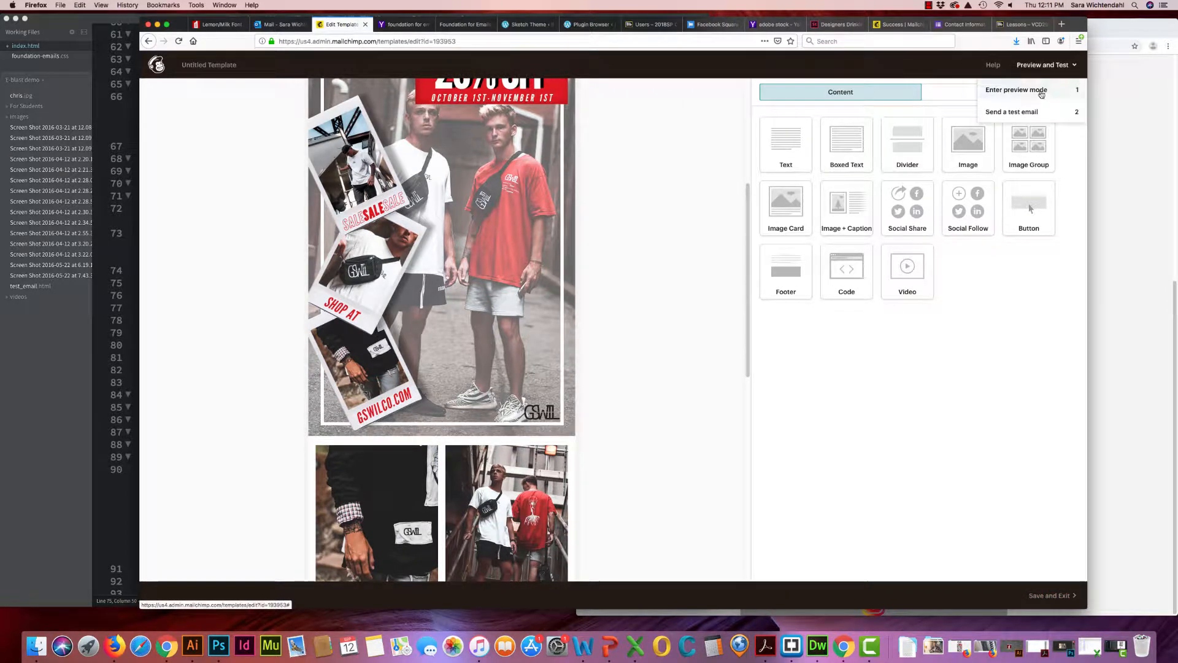
click(1025, 92)
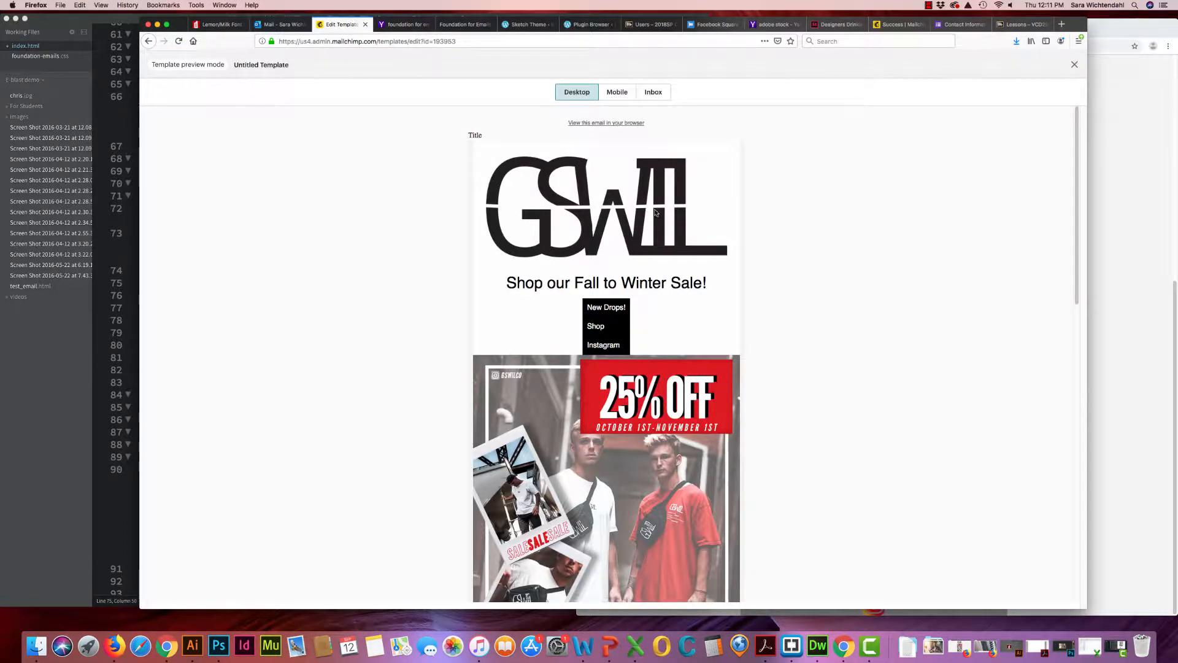
scroll(655, 212, down, 10)
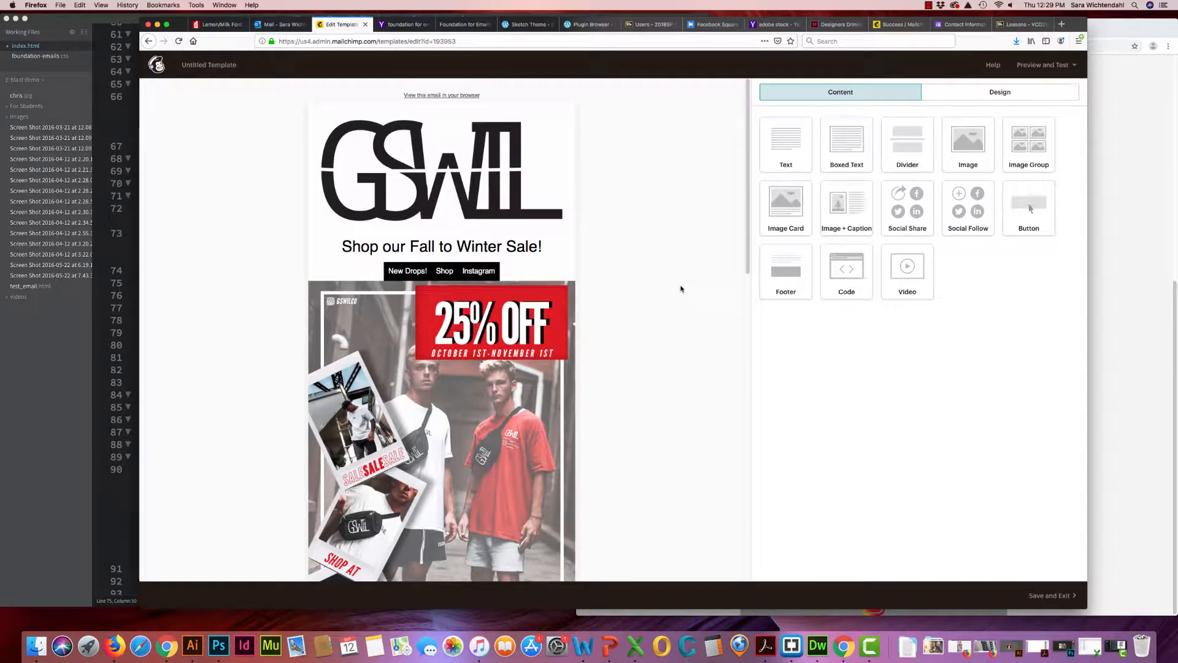
scroll(675, 282, down, 5)
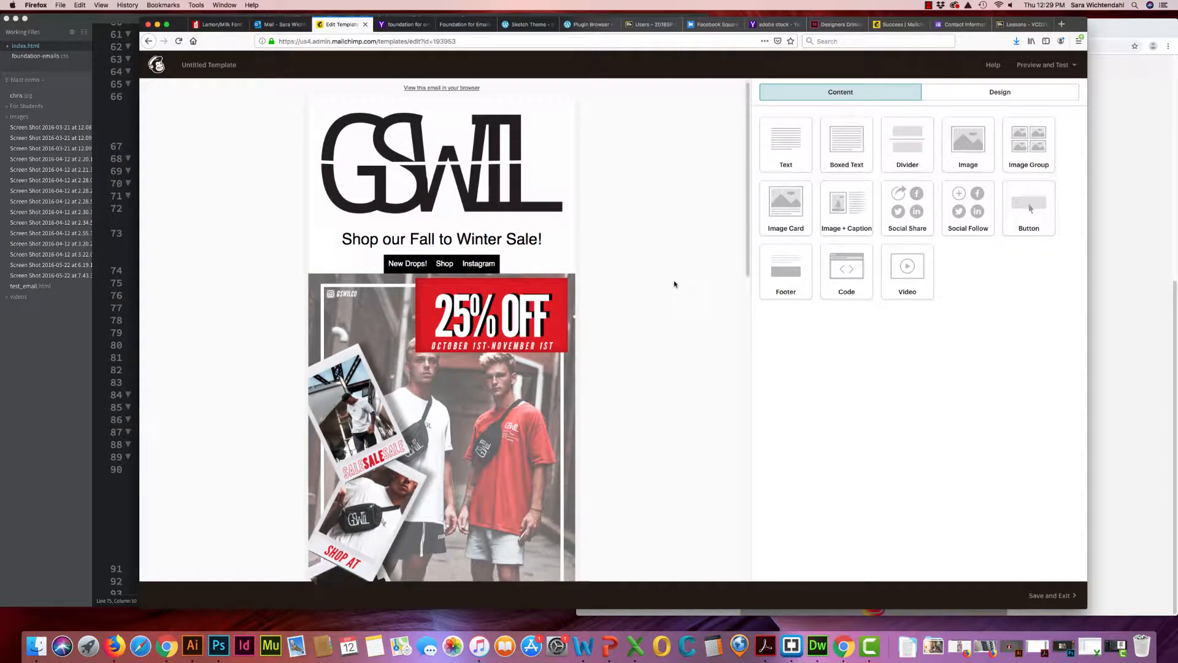
Start a test email of the template, fill in the recipient's email address, and close the form without sending
scroll(668, 276, down, 3)
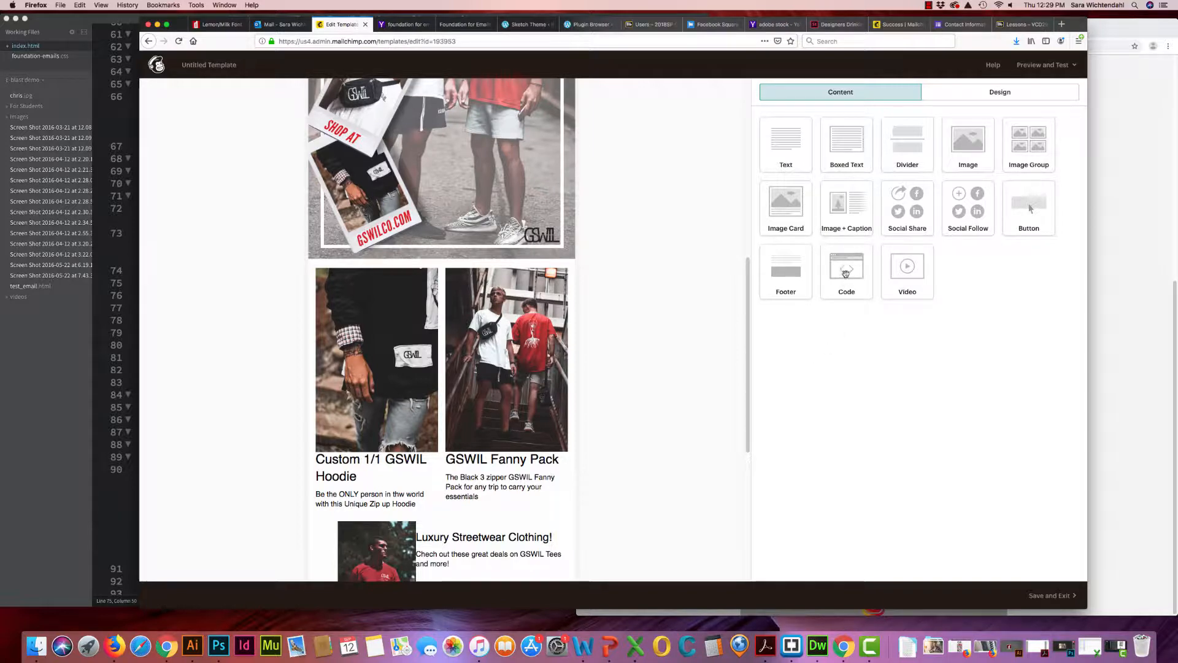
scroll(586, 399, down, 6)
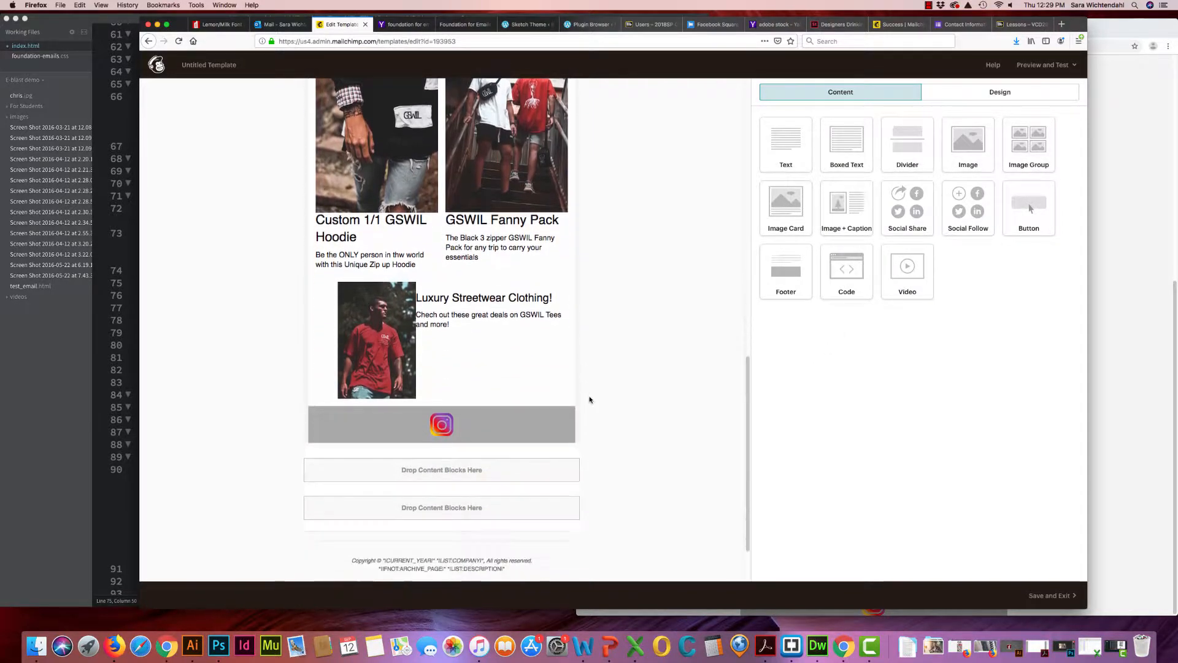
scroll(586, 400, up, 10)
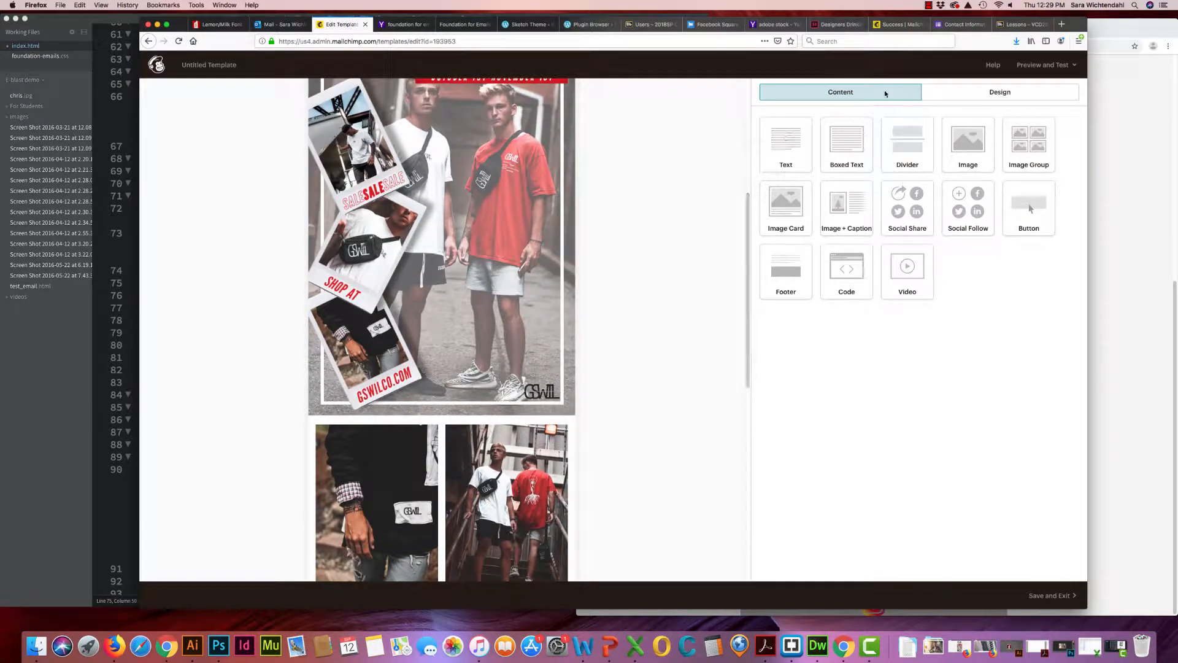
click(1068, 67)
click(1022, 112)
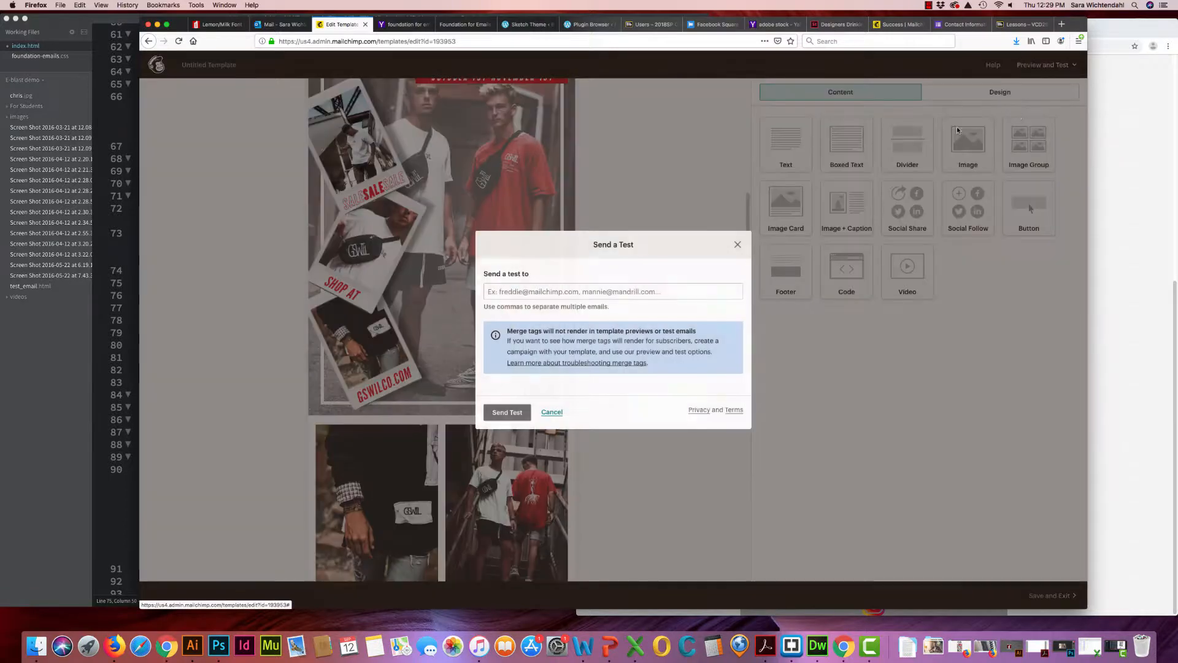
click(543, 292)
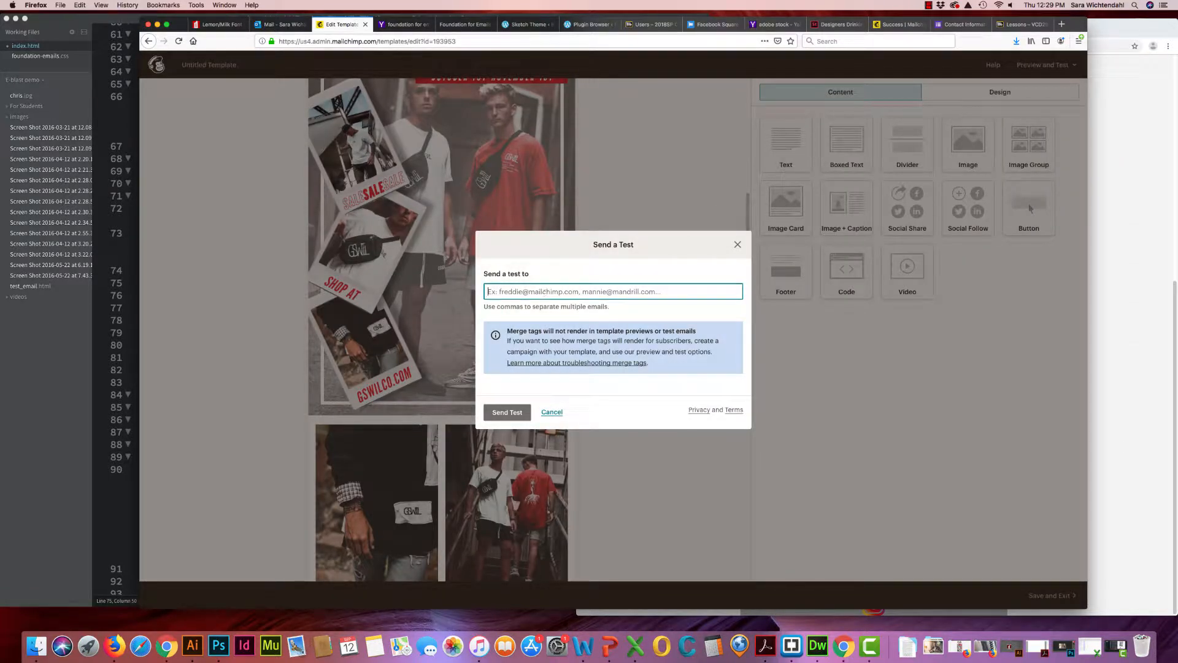
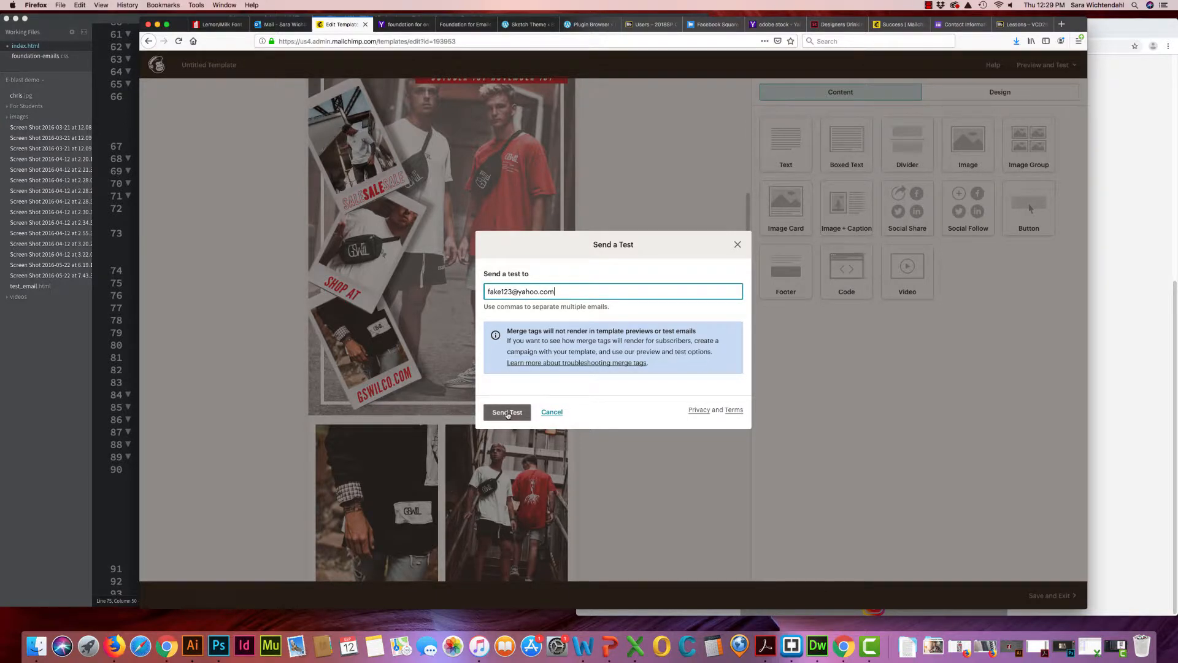
click(737, 246)
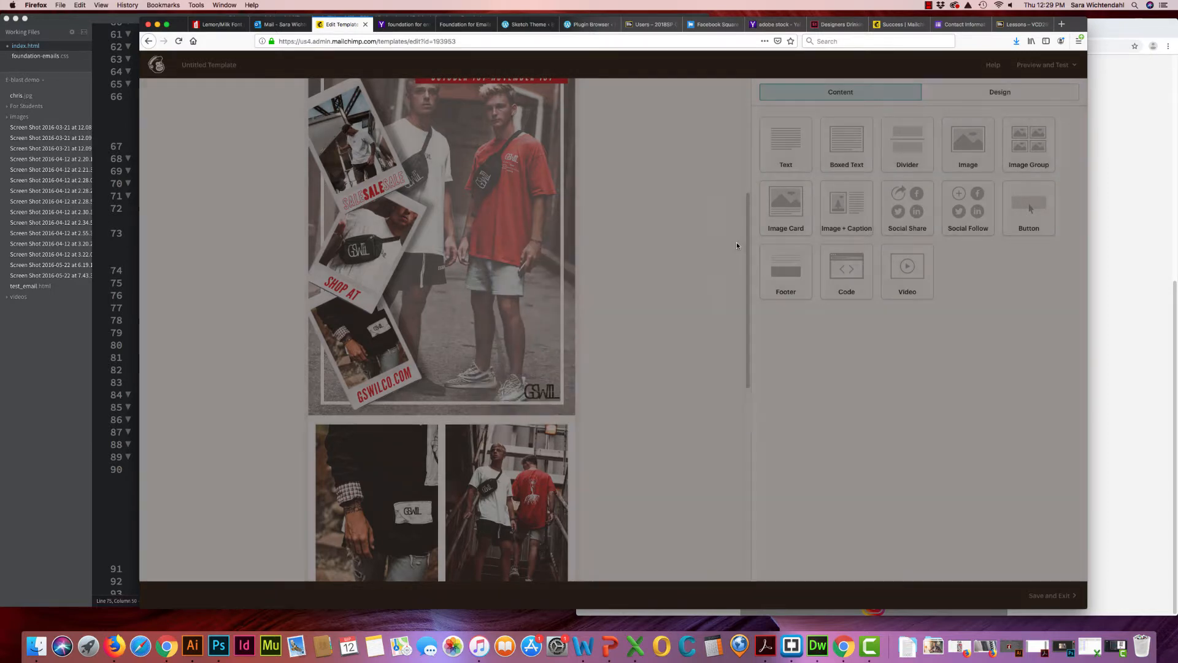